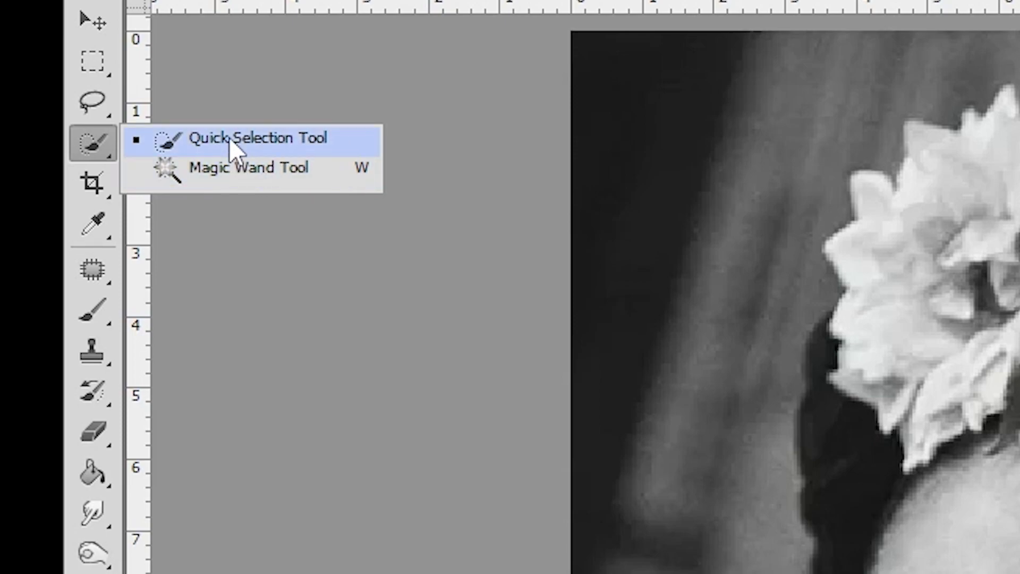
# Step: Lasso the face, forehead, chin, neck and hand into one skin selection
pyautogui.click(92, 102)
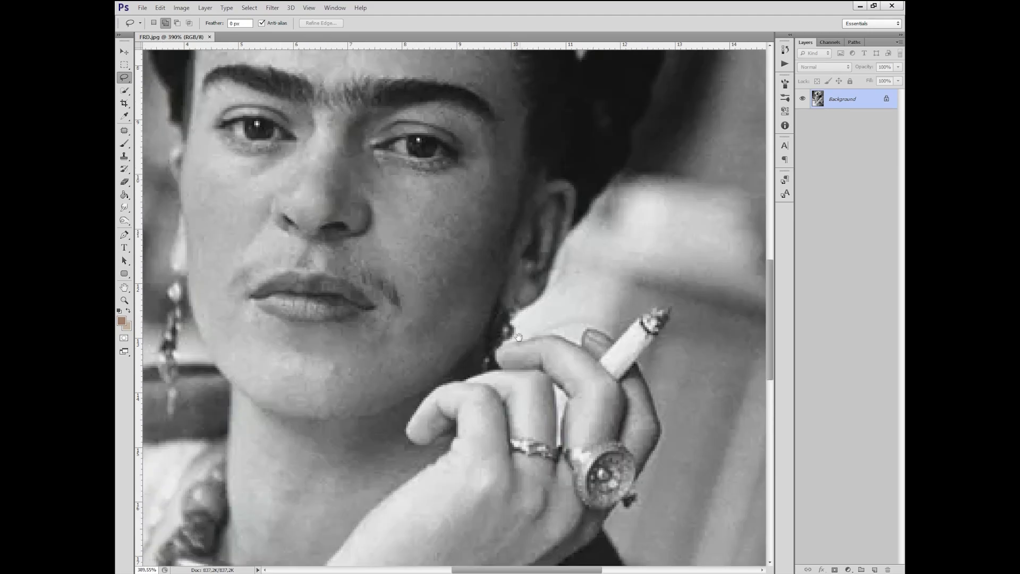
pyautogui.moveTo(432, 296)
pyautogui.mouseDown()
pyautogui.moveTo(590, 409)
pyautogui.moveTo(580, 349)
pyautogui.moveTo(556, 352)
pyautogui.moveTo(564, 299)
pyautogui.moveTo(553, 279)
pyautogui.mouseUp()
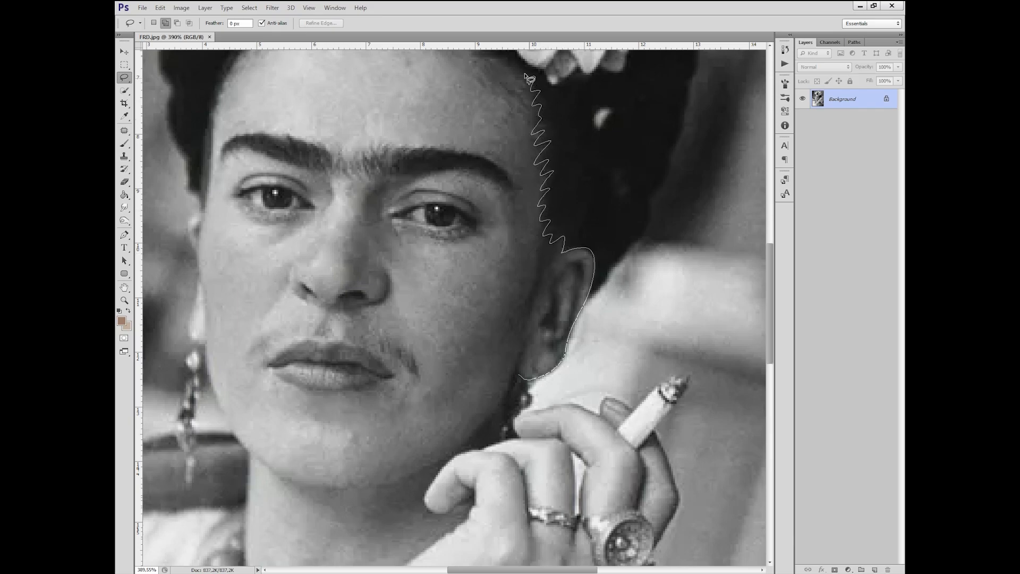
pyautogui.moveTo(409, 83); pyautogui.dragTo(465, 355)
pyautogui.moveTo(553, 201); pyautogui.dragTo(587, 405)
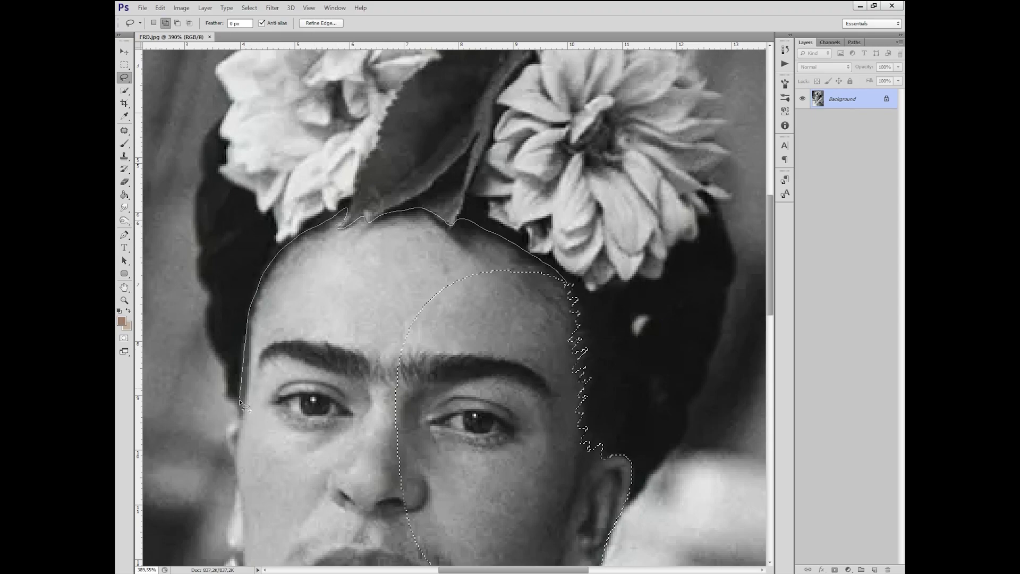
pyautogui.moveTo(295, 500); pyautogui.dragTo(401, 497)
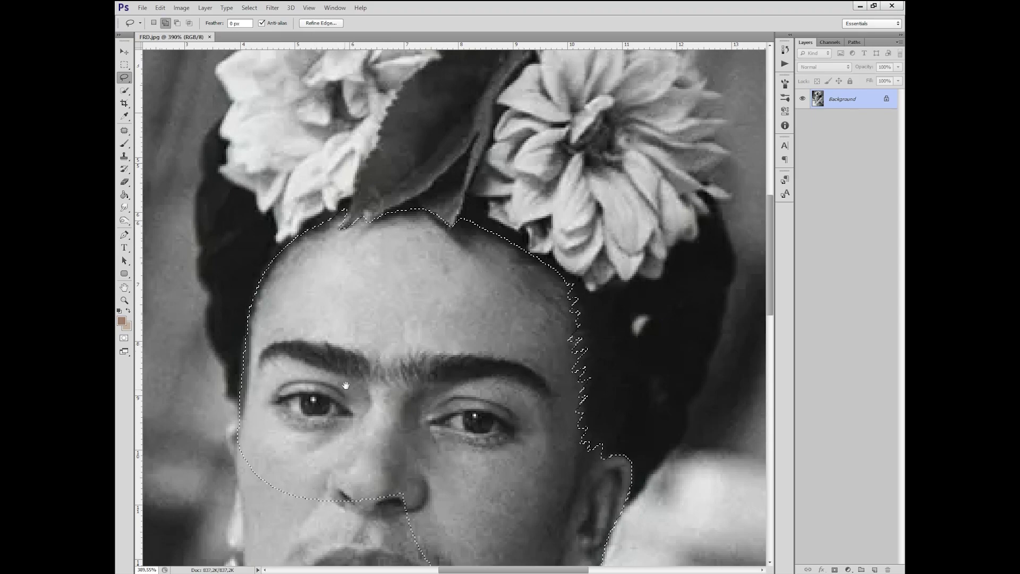
pyautogui.moveTo(244, 427)
pyautogui.mouseDown()
pyautogui.moveTo(412, 253)
pyautogui.moveTo(397, 251)
pyautogui.mouseUp()
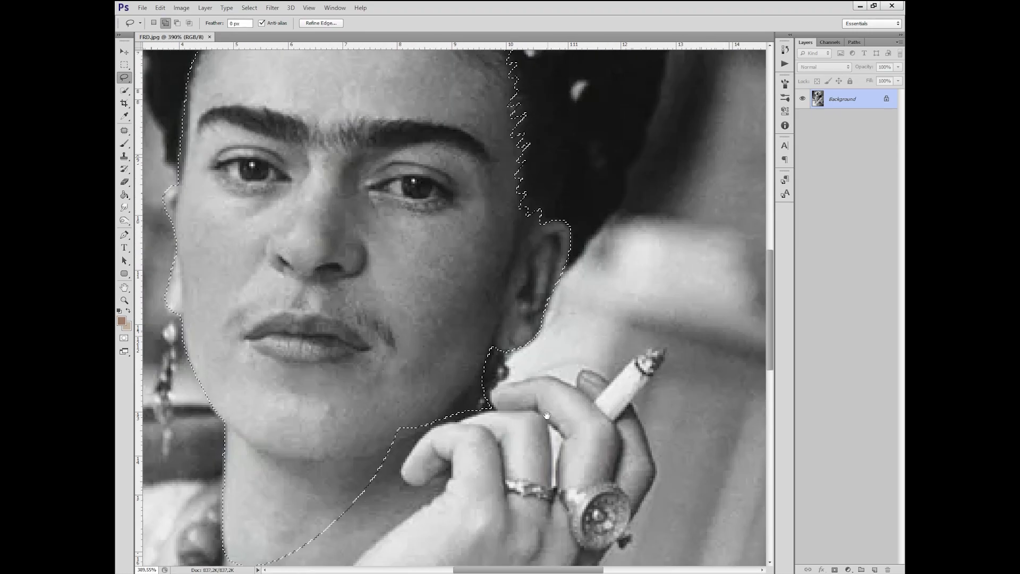
pyautogui.moveTo(403, 376); pyautogui.dragTo(555, 302)
pyautogui.scroll(3, 556, 301)
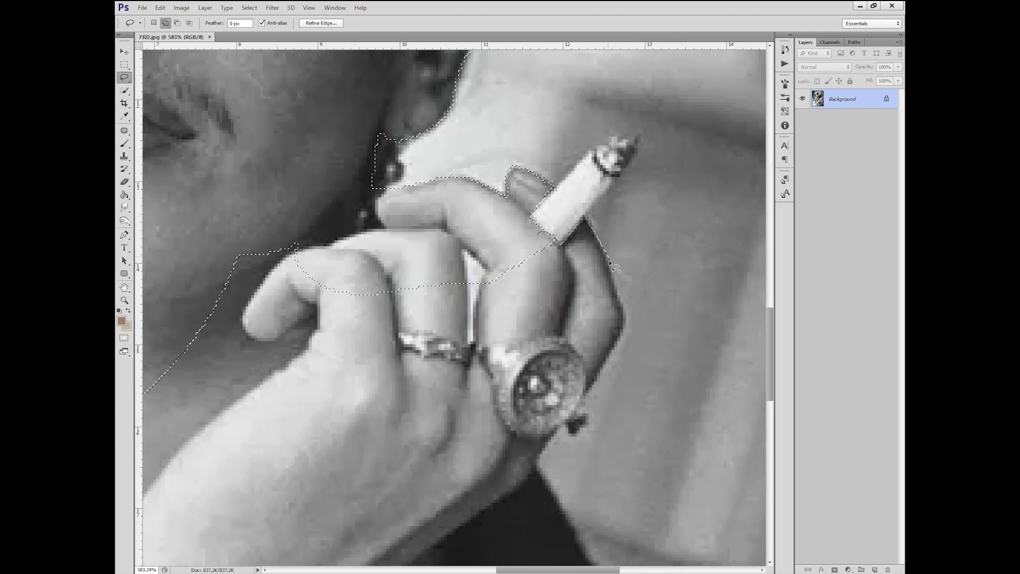
# Step: Add the forearm down to the watch, and cut the rings and necklace out
pyautogui.moveTo(337, 224)
pyautogui.mouseDown()
pyautogui.moveTo(512, 265)
pyautogui.moveTo(514, 319)
pyautogui.mouseUp()
pyautogui.scroll(-2, 514, 319)
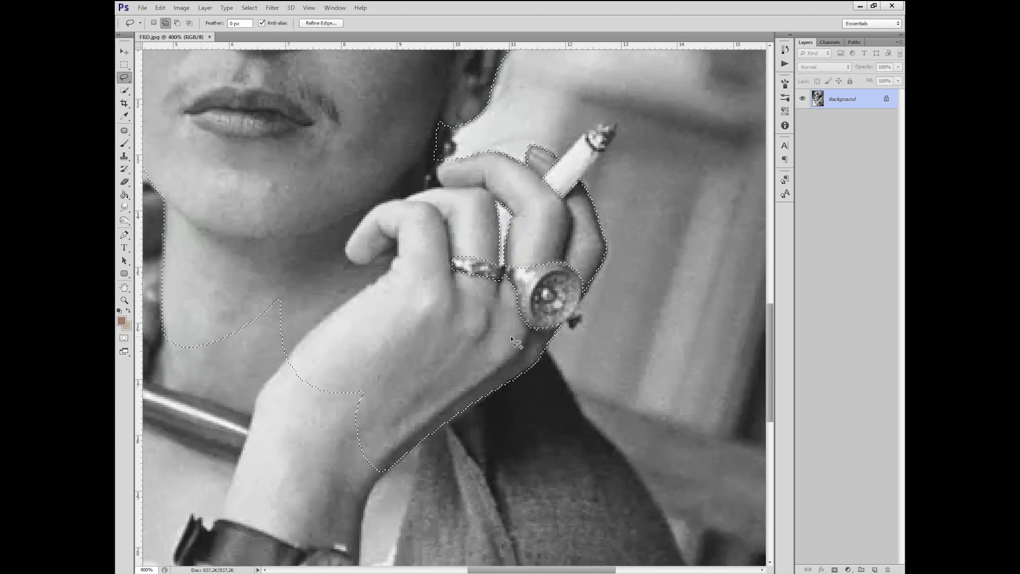
pyautogui.scroll(-5, 512, 339)
pyautogui.moveTo(541, 237); pyautogui.dragTo(458, 357)
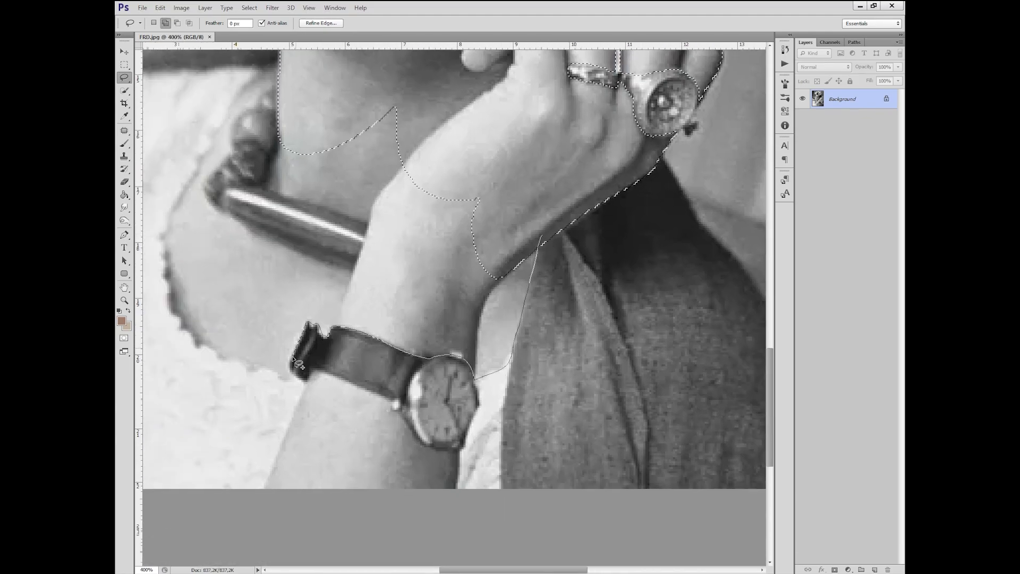
pyautogui.moveTo(168, 269); pyautogui.dragTo(168, 270)
pyautogui.scroll(3, 168, 270)
pyautogui.moveTo(402, 212); pyautogui.dragTo(448, 333)
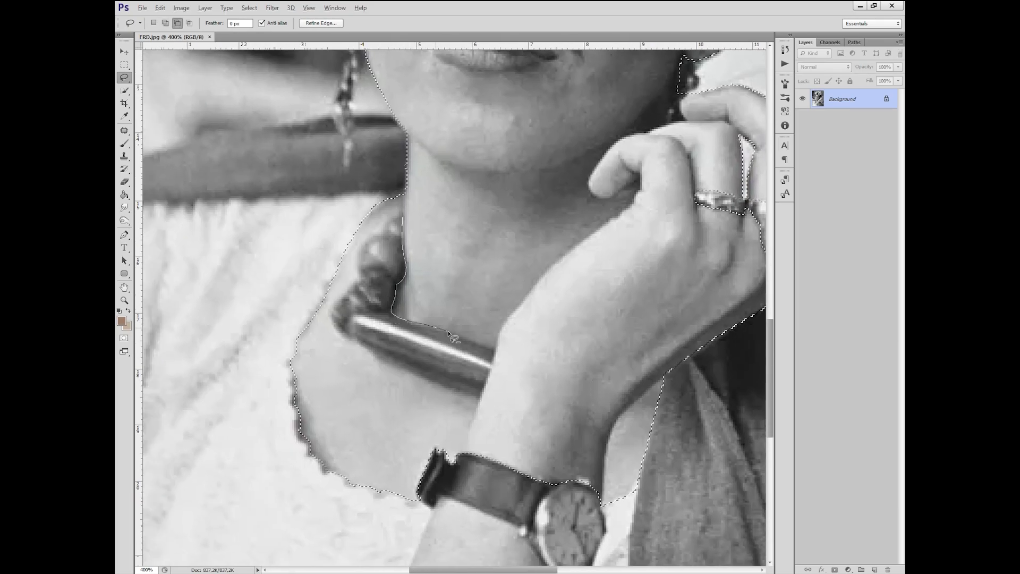
pyautogui.moveTo(349, 292); pyautogui.dragTo(351, 293)
pyautogui.scroll(-5, 351, 294)
pyautogui.scroll(-2, 451, 464)
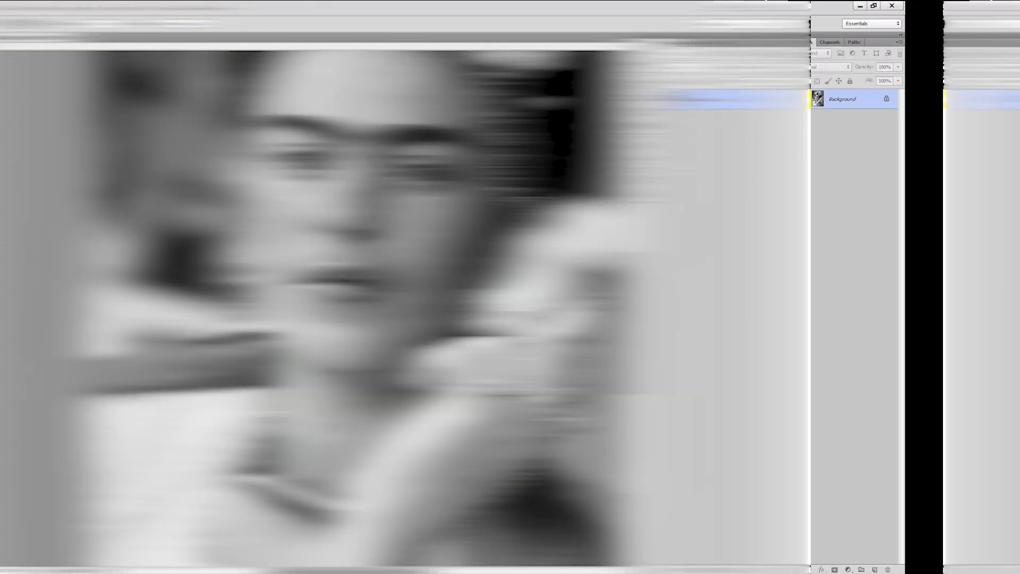
pyautogui.scroll(5, 597, 429)
# Step: Cut the lips out of the skin selection with a subtracting lasso
pyautogui.moveTo(597, 429); pyautogui.dragTo(589, 439)
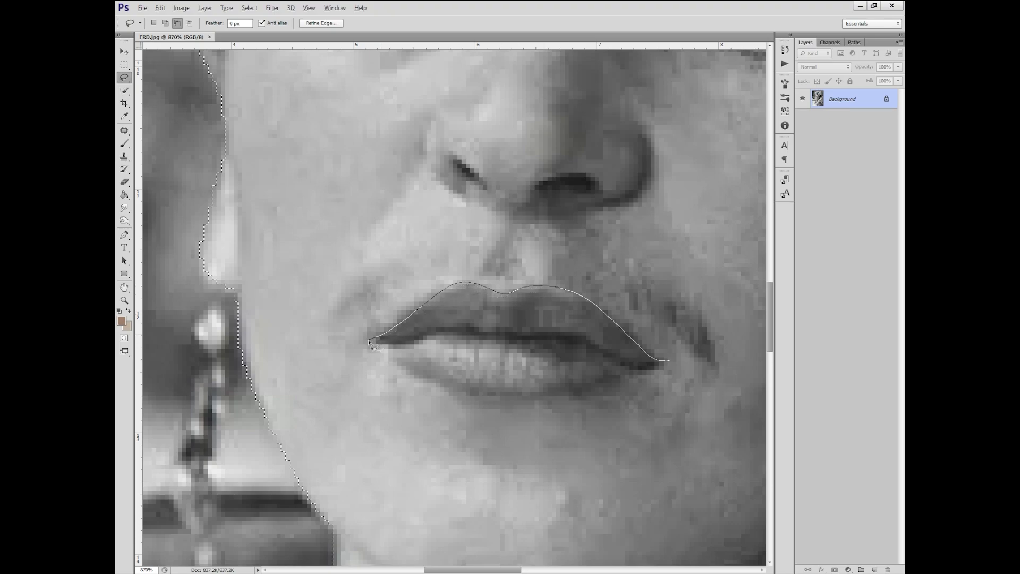
pyautogui.moveTo(553, 379); pyautogui.dragTo(651, 365)
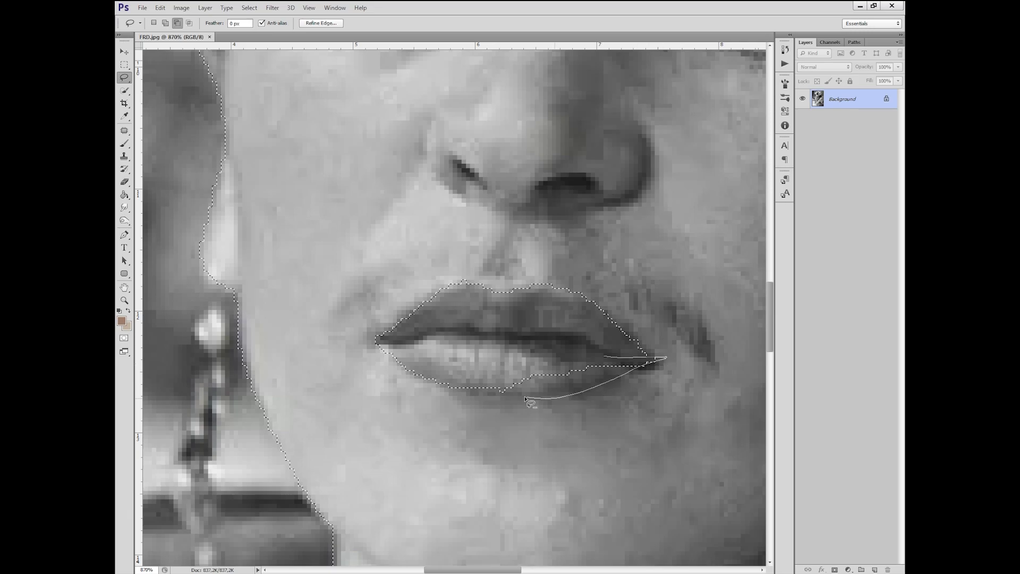
pyautogui.moveTo(480, 395); pyautogui.dragTo(444, 385)
pyautogui.scroll(-4, 515, 344)
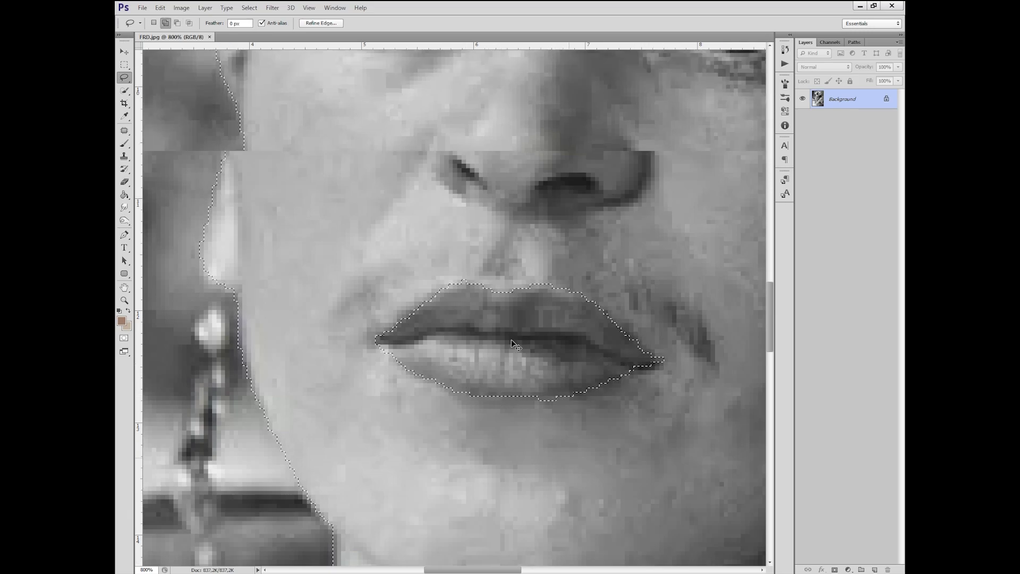
pyautogui.scroll(-5, 515, 344)
pyautogui.scroll(3, 564, 283)
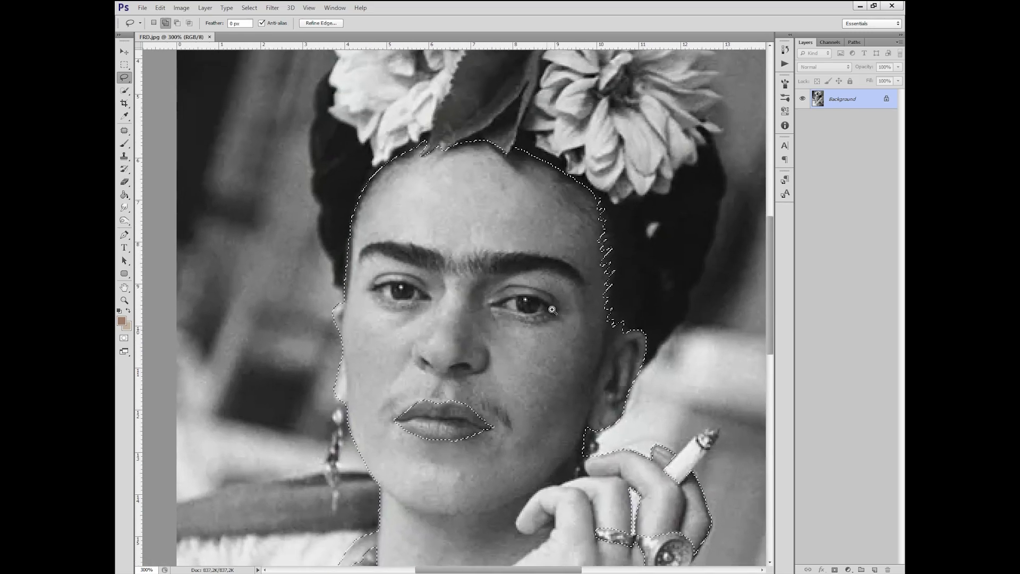
pyautogui.scroll(4, 558, 339)
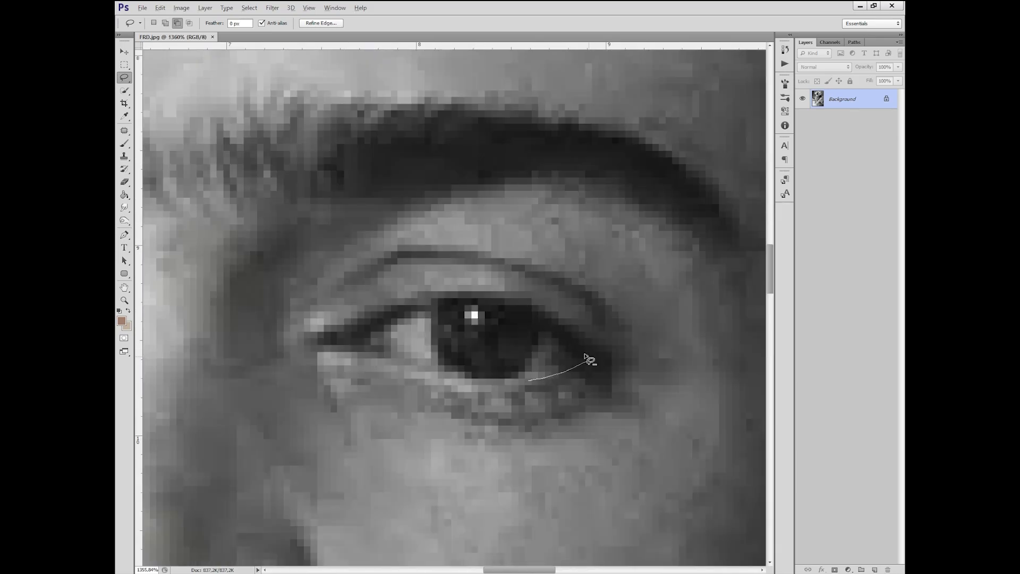
# Step: Remove both eyes from the skin selection
pyautogui.moveTo(520, 318); pyautogui.dragTo(533, 377)
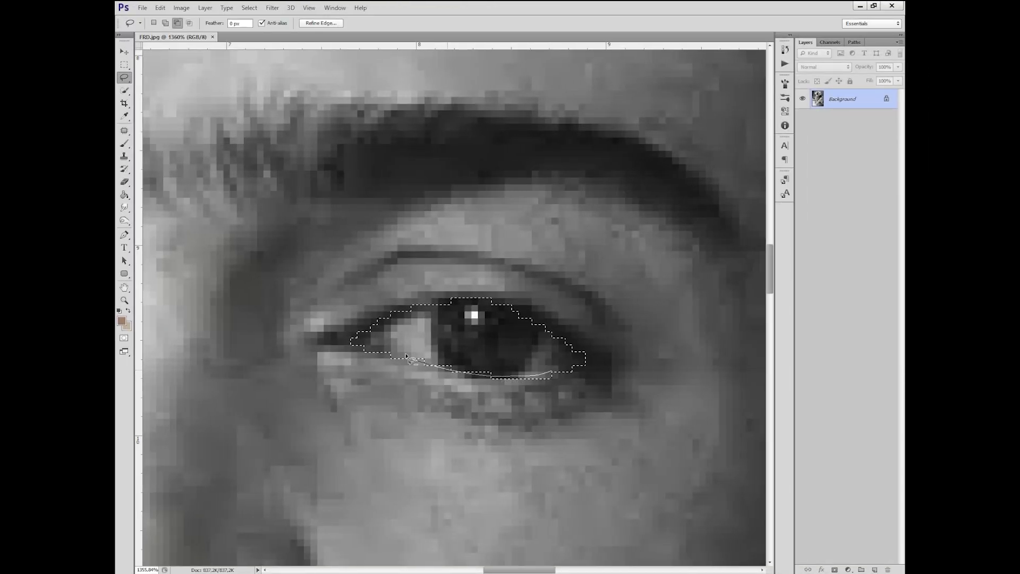
pyautogui.moveTo(406, 357)
pyautogui.mouseDown()
pyautogui.moveTo(353, 399)
pyautogui.moveTo(600, 382)
pyautogui.mouseUp()
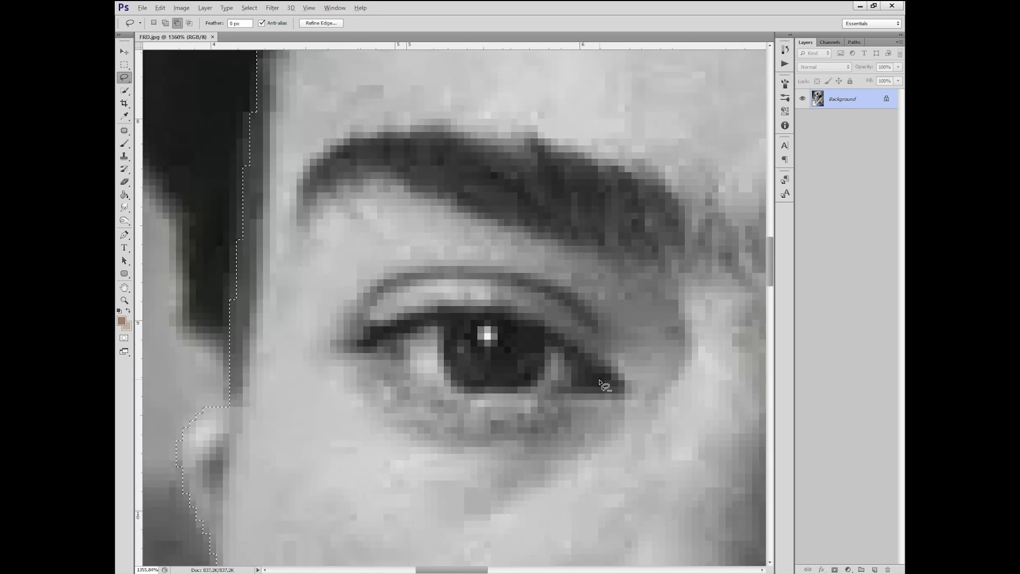
pyautogui.moveTo(372, 353); pyautogui.dragTo(600, 380)
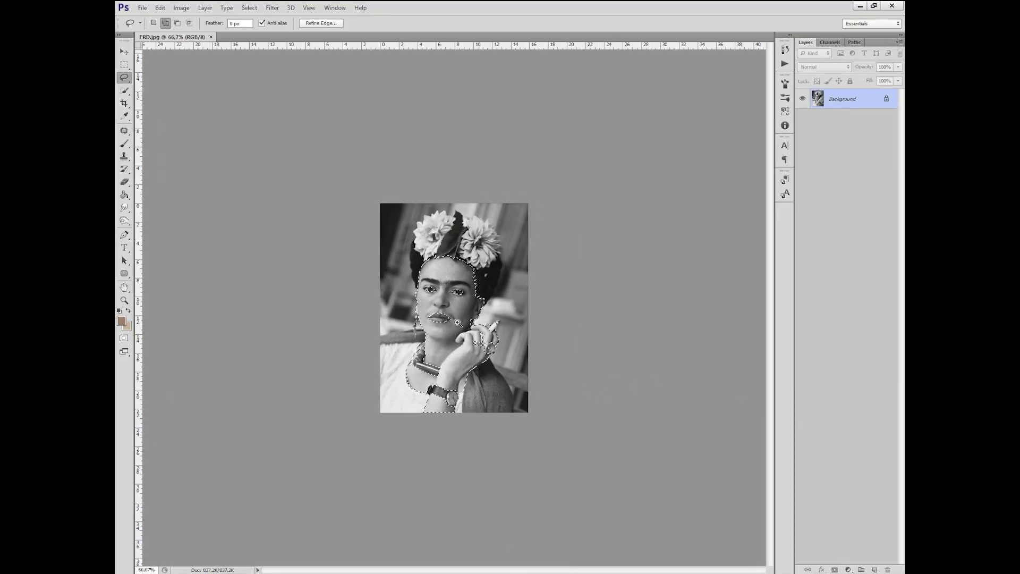
# Step: Add a colorized Hue/Saturation layer (Hue 25, Saturation 31) to tint the skin
pyautogui.hotkey('ctrl', '+')
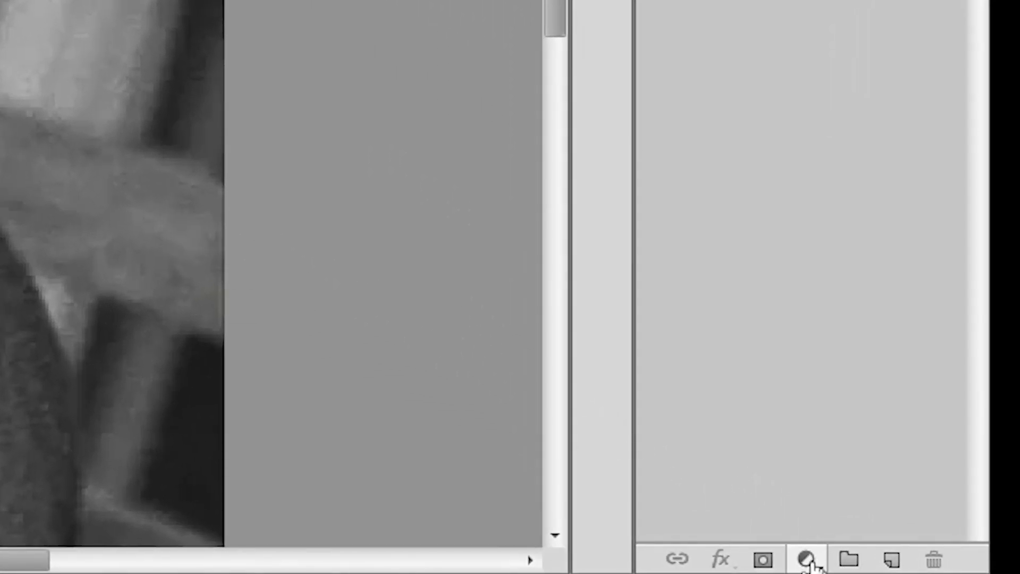
pyautogui.click(806, 559)
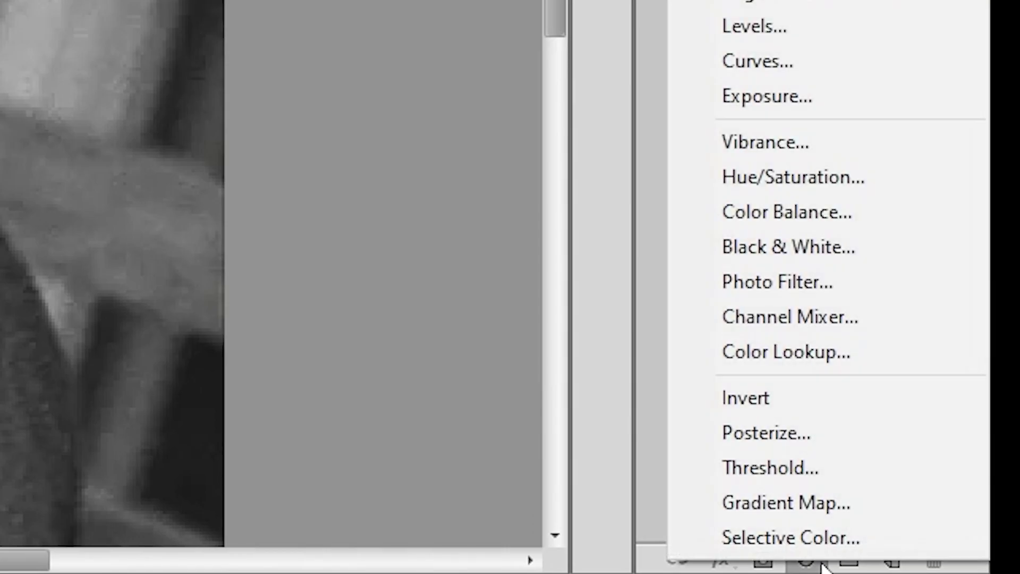
pyautogui.click(816, 180)
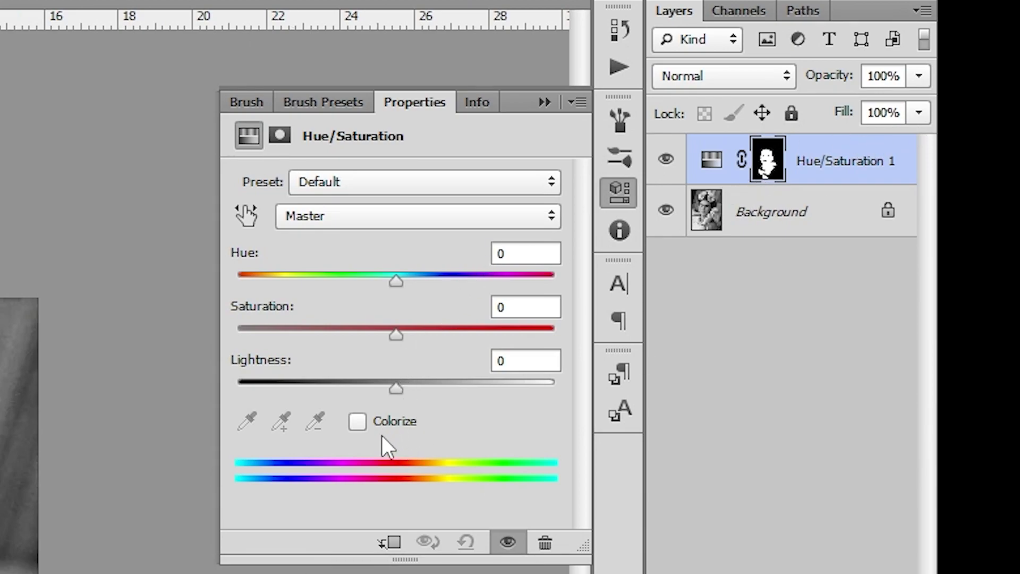
pyautogui.click(363, 425)
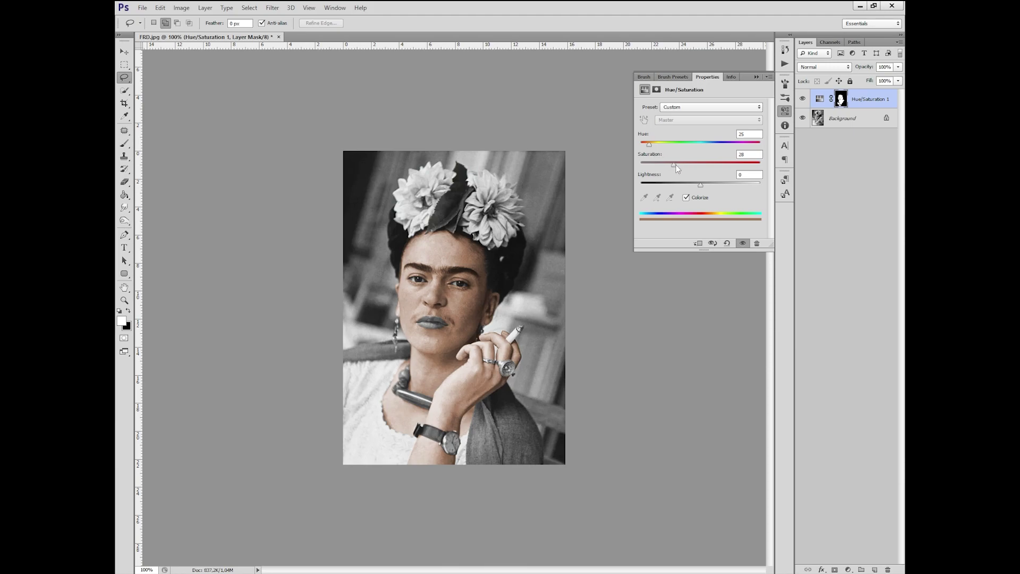
pyautogui.moveTo(690, 167); pyautogui.dragTo(674, 165)
pyautogui.moveTo(677, 165); pyautogui.dragTo(674, 164)
pyautogui.click(757, 77)
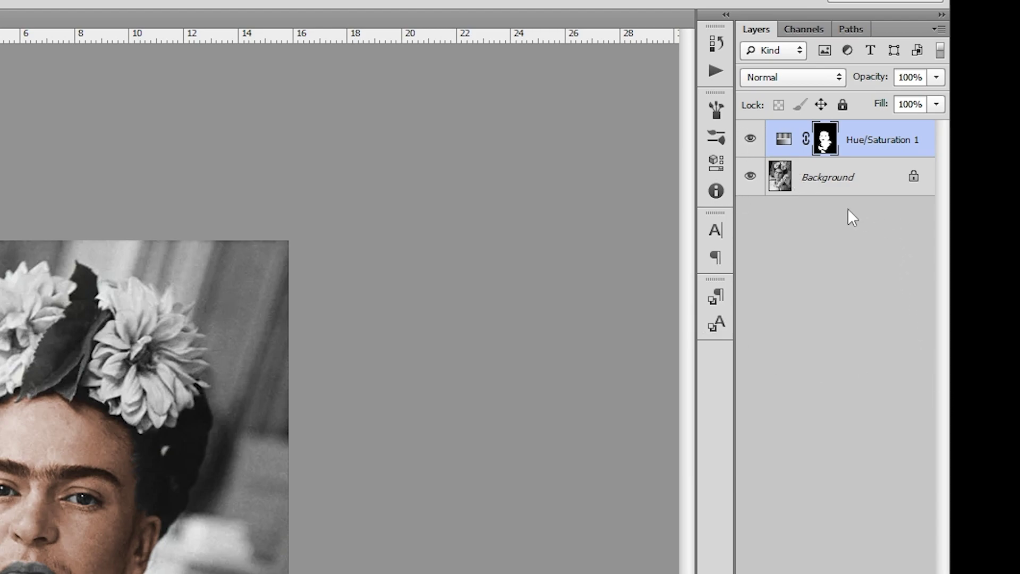
# Step: Reload the skin area, invert it, and intersect with a lasso around the lips
pyautogui.click(812, 189)
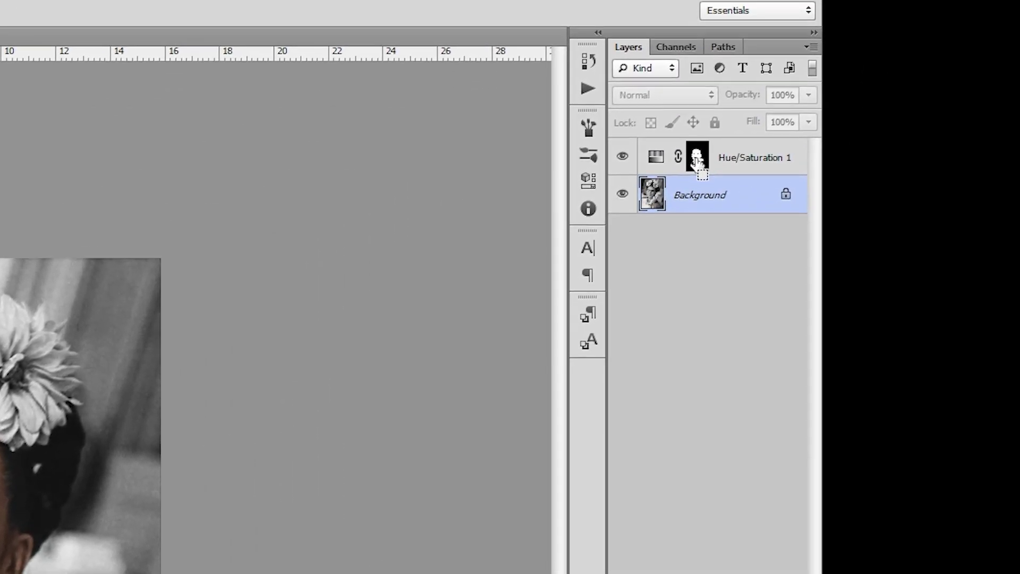
pyautogui.keyDown('ctrl'); pyautogui.click(697, 162); pyautogui.keyUp('ctrl')
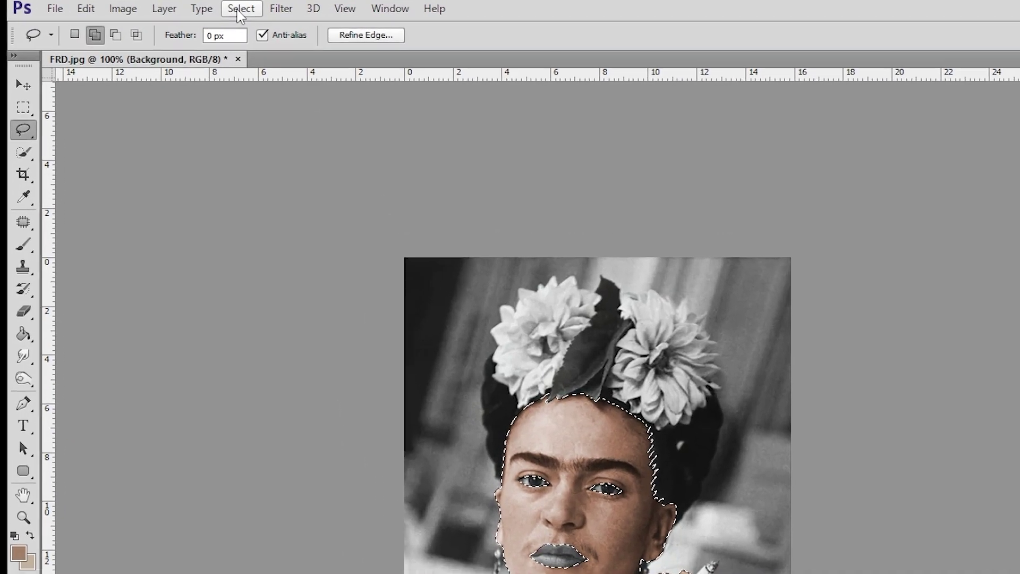
pyautogui.click(245, 8)
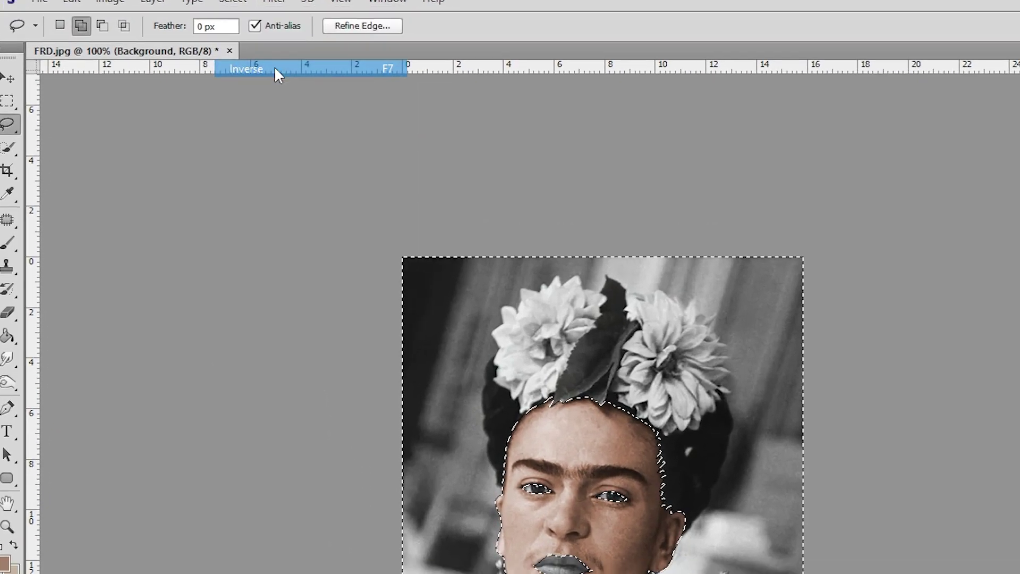
pyautogui.click(285, 80)
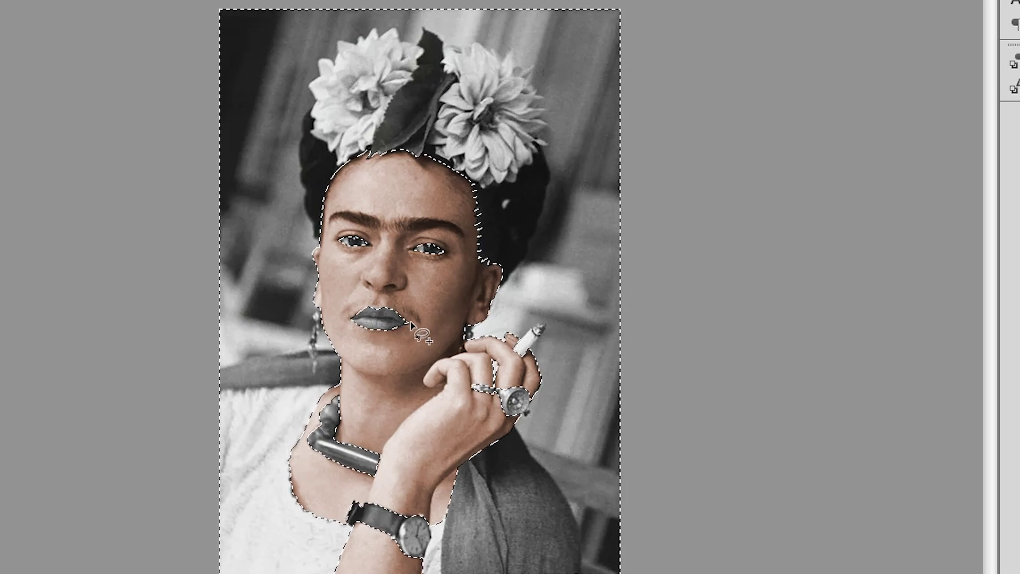
pyautogui.hotkey('shift', 'alt')
pyautogui.moveTo(413, 333)
pyautogui.mouseDown()
pyautogui.moveTo(342, 323)
pyautogui.moveTo(422, 339)
pyautogui.mouseUp()
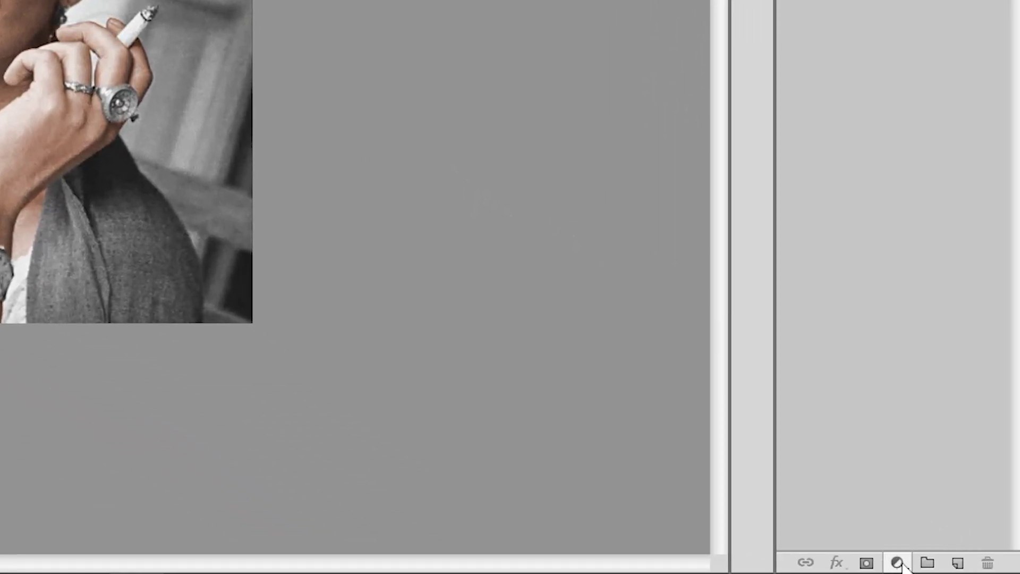
# Step: Add a colorized Hue/Saturation layer for the lips, Hue about 6, Saturation 40
pyautogui.click(896, 562)
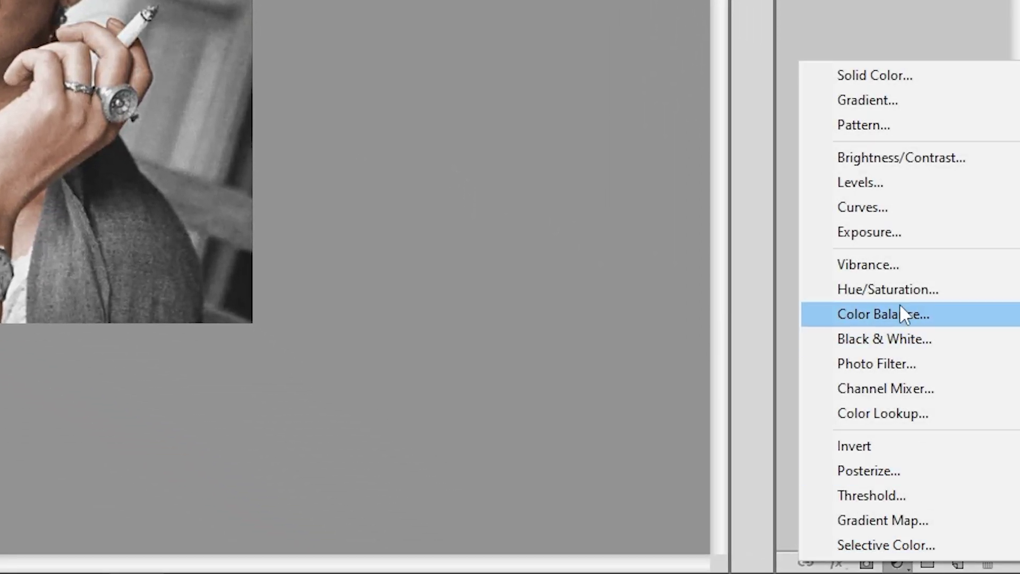
pyautogui.click(895, 290)
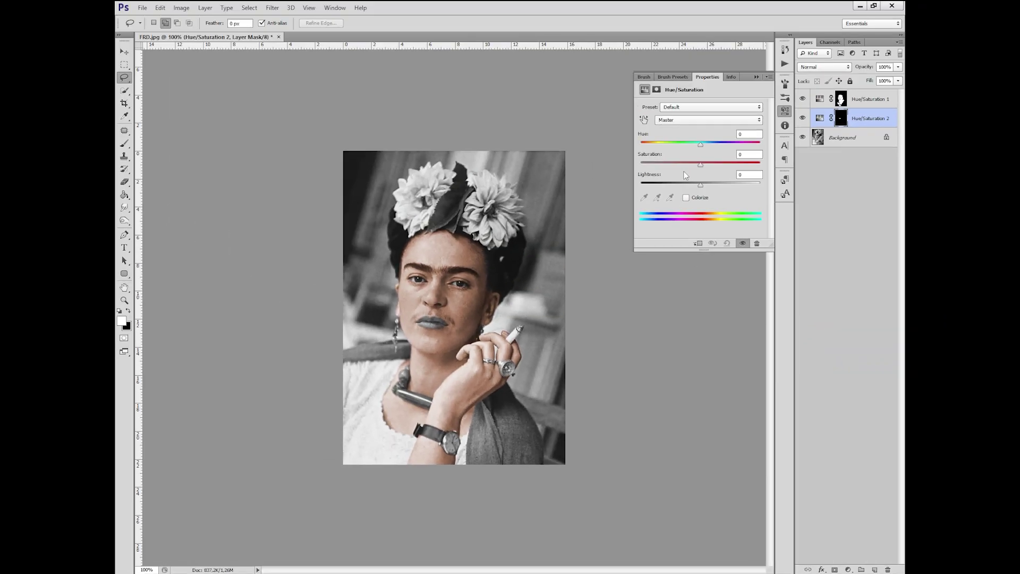
pyautogui.click(686, 198)
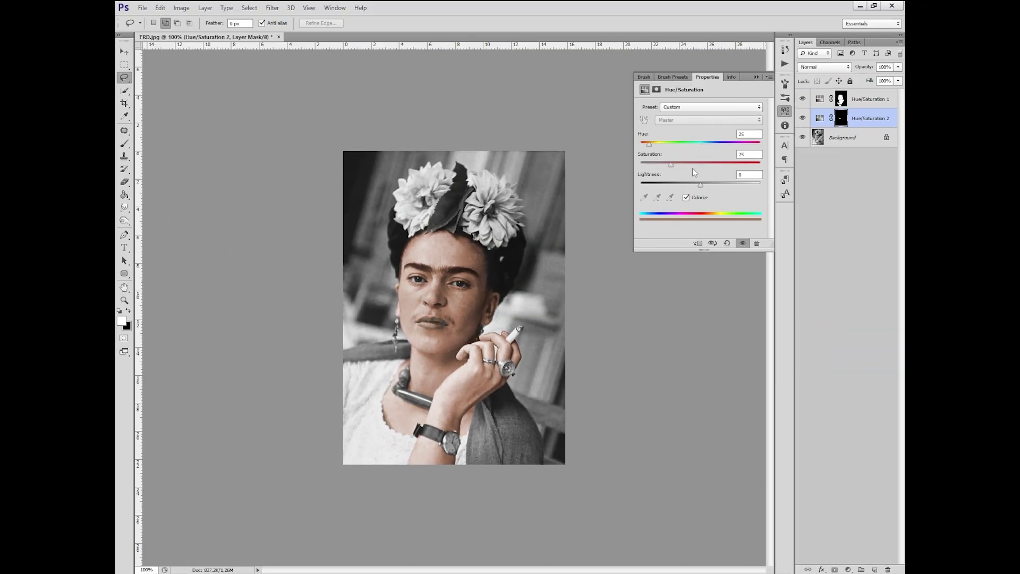
pyautogui.moveTo(671, 163); pyautogui.dragTo(710, 163)
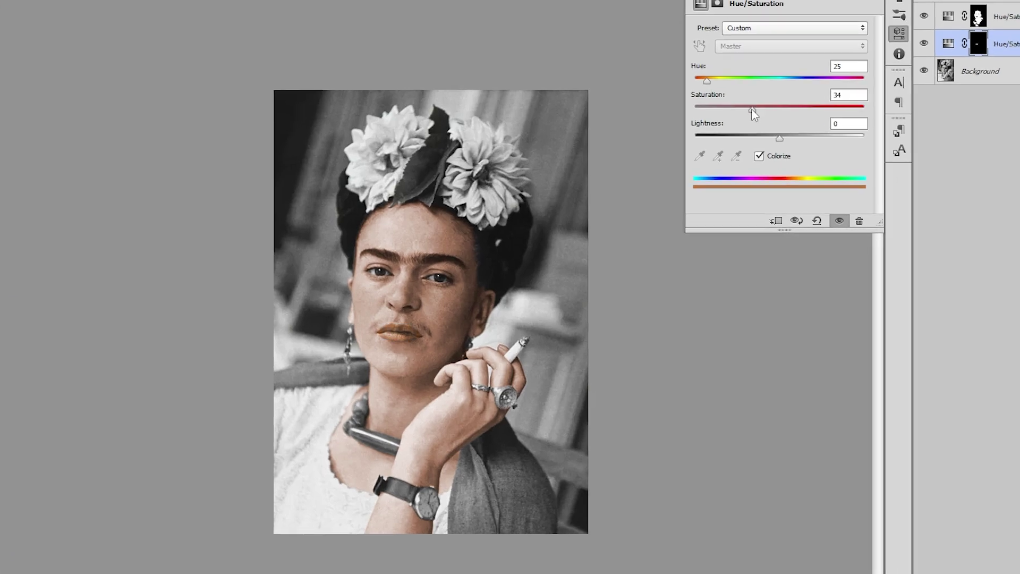
pyautogui.moveTo(763, 128); pyautogui.dragTo(735, 127)
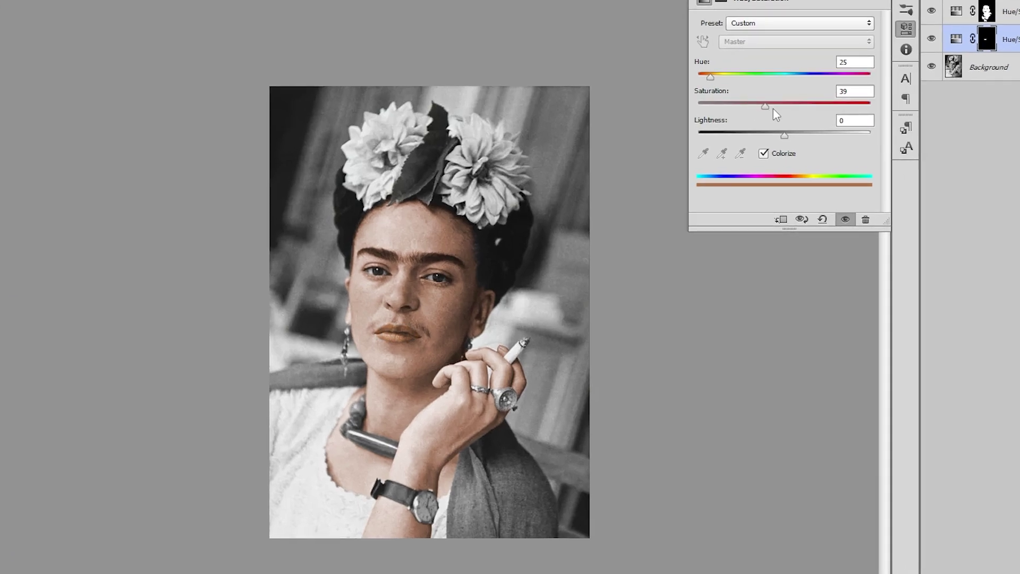
pyautogui.moveTo(710, 84); pyautogui.dragTo(704, 85)
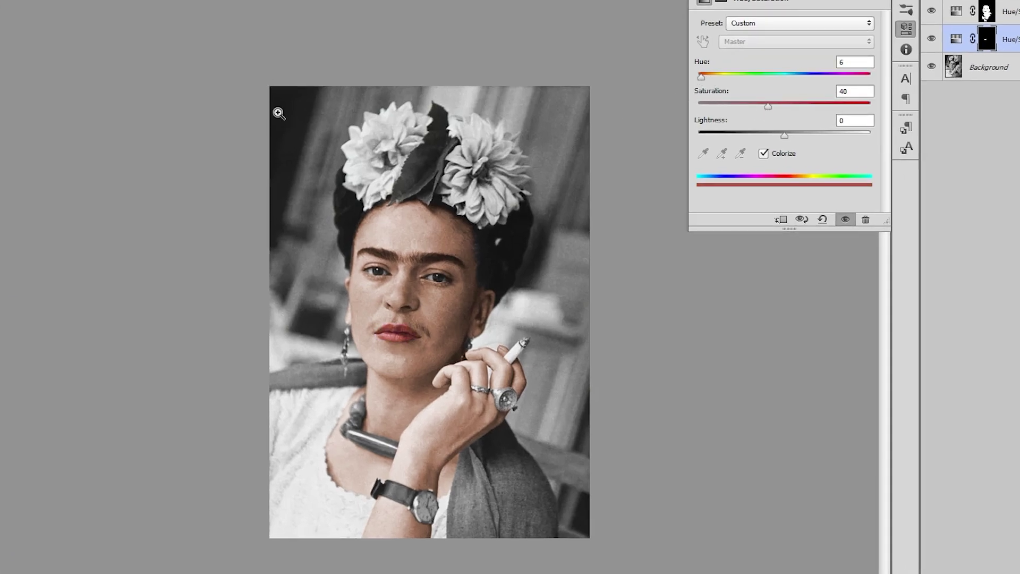
pyautogui.hotkey('ctrl', '+')
pyautogui.scroll(-2, 489, 318)
pyautogui.press('l')
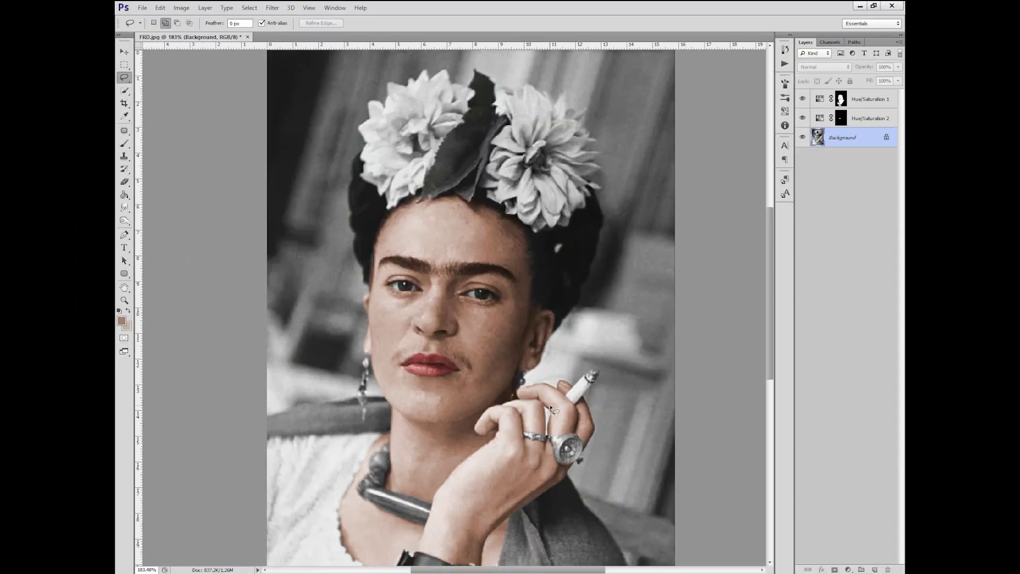
# Step: Target the Hue/Saturation 1 mask with a soft black 23 px brush
pyautogui.moveTo(479, 189); pyautogui.dragTo(491, 323)
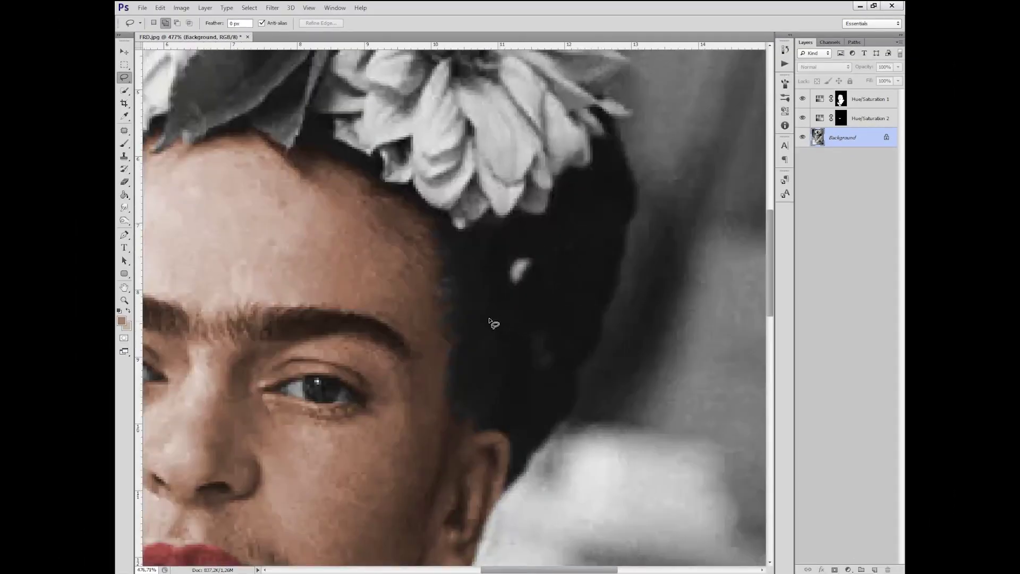
pyautogui.hotkey('ctrl', '0')
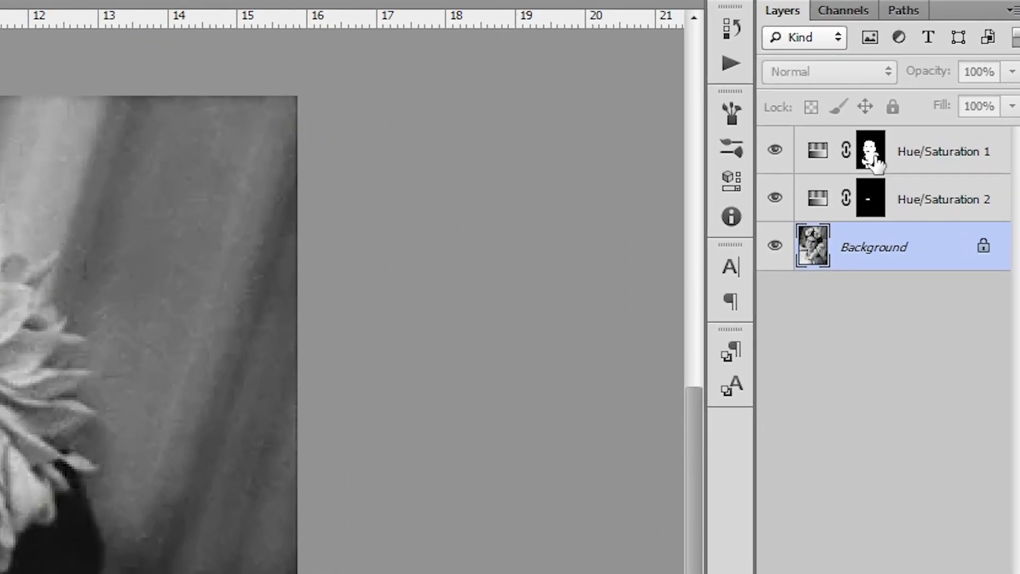
pyautogui.click(874, 157)
pyautogui.hotkey('ctrl', '+')
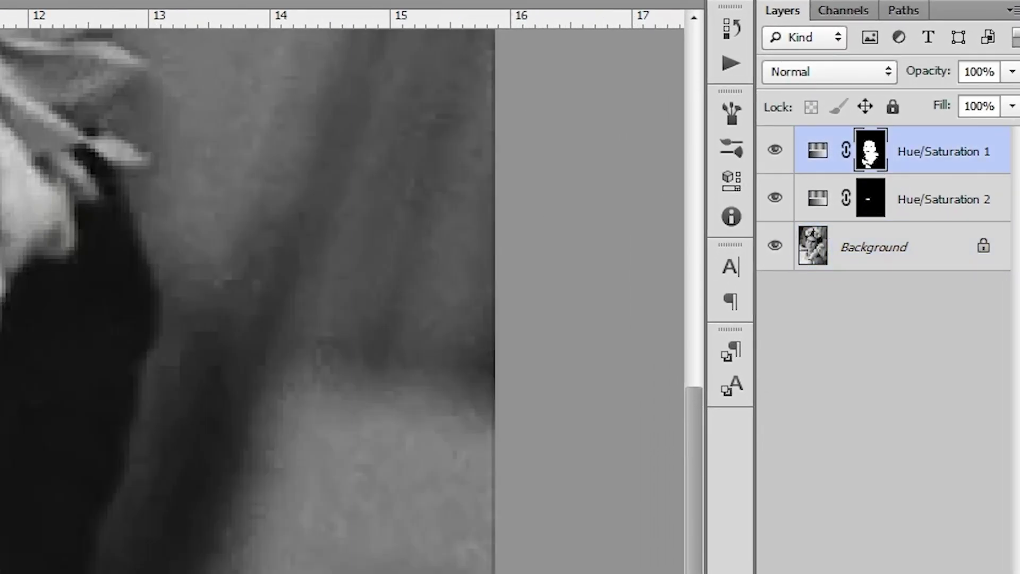
pyautogui.hotkey('ctrl', '+')
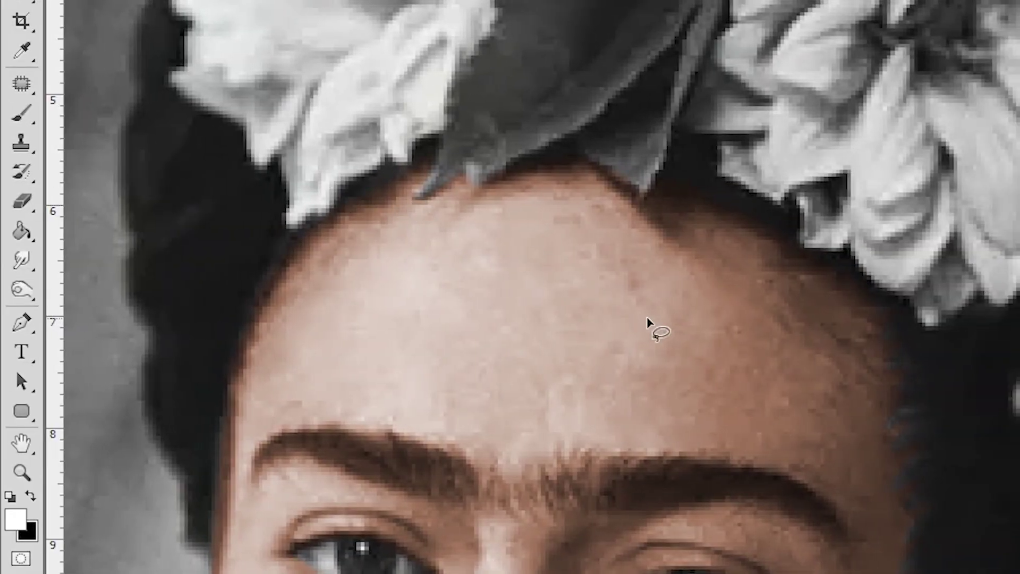
pyautogui.click(35, 122)
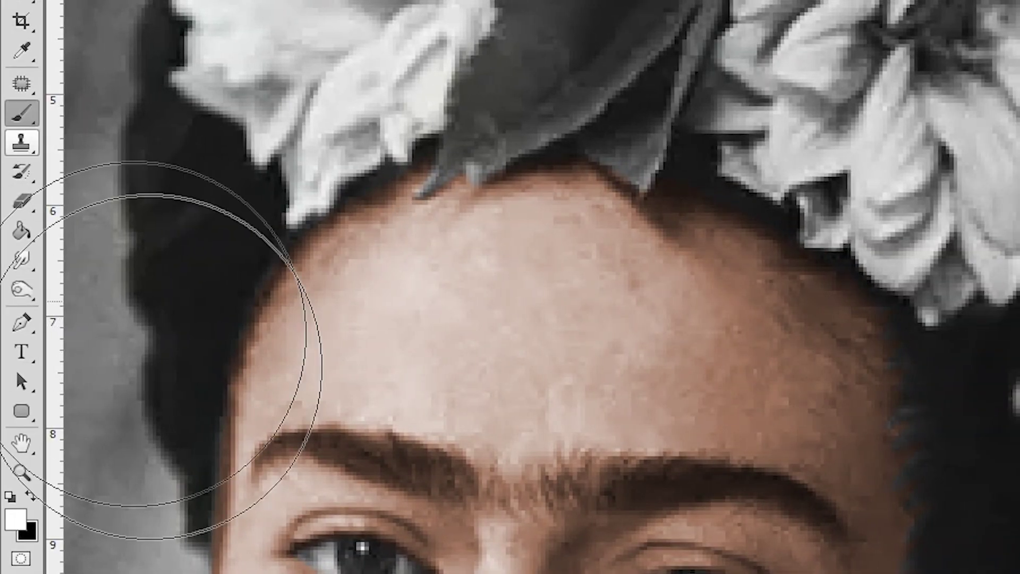
pyautogui.click(31, 497)
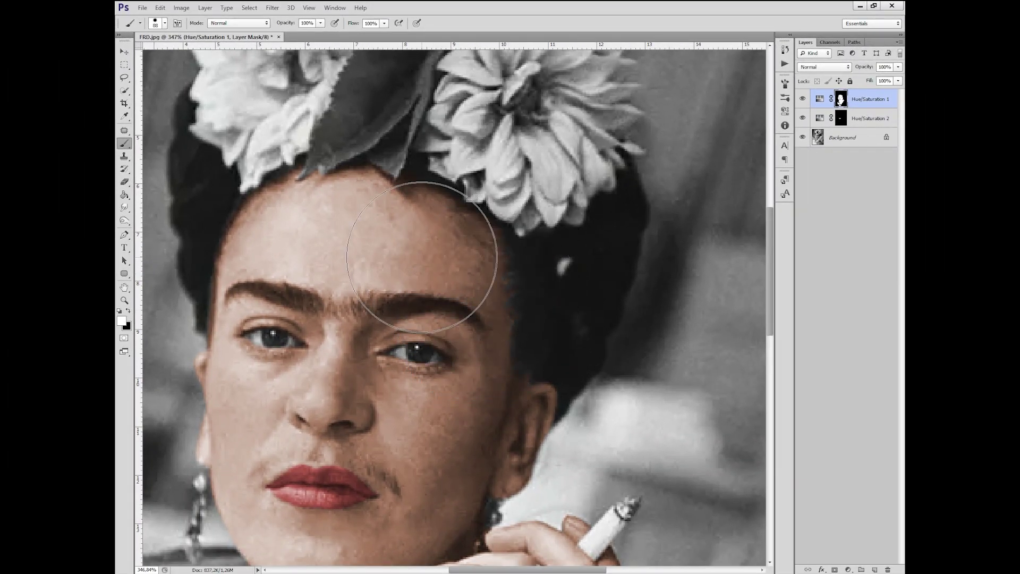
pyautogui.rightClick(474, 281)
pyautogui.click(502, 325)
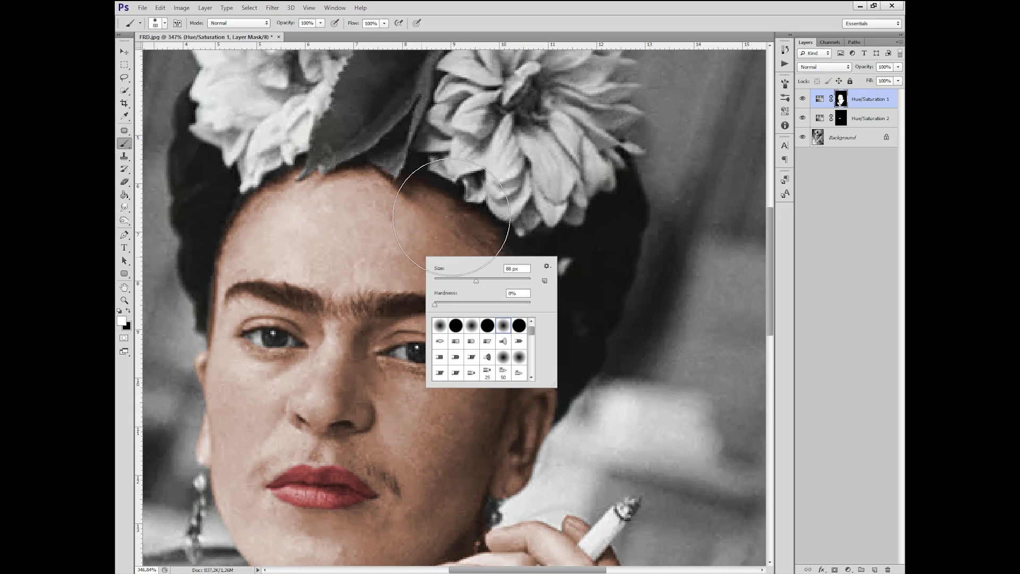
pyautogui.moveTo(431, 220); pyautogui.dragTo(423, 219)
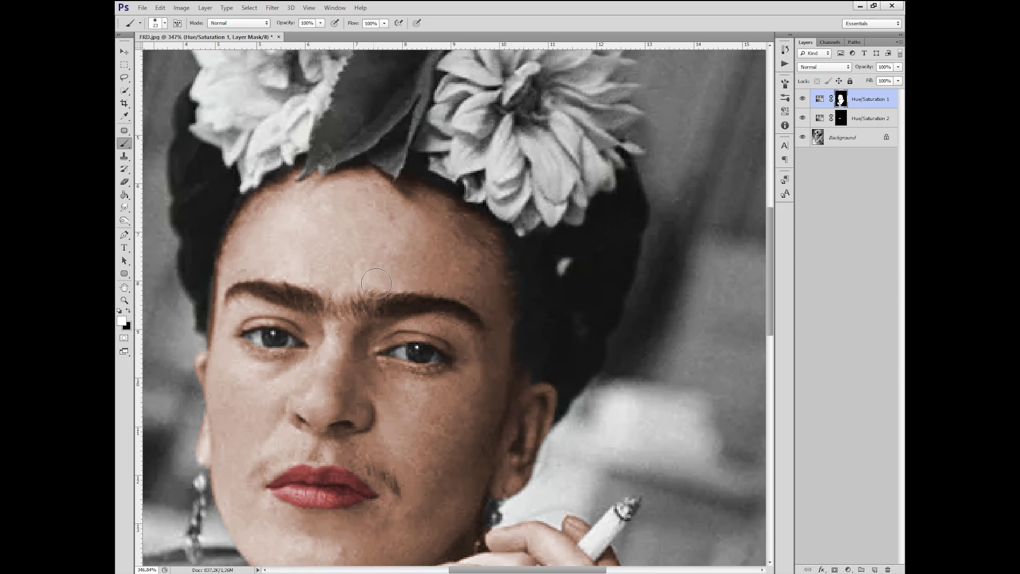
# Step: Pan over the lips, neck, necklace, hand and flowers to inspect the colorizing
pyautogui.moveTo(246, 336)
pyautogui.mouseDown()
pyautogui.moveTo(356, 208)
pyautogui.moveTo(336, 73)
pyautogui.mouseUp()
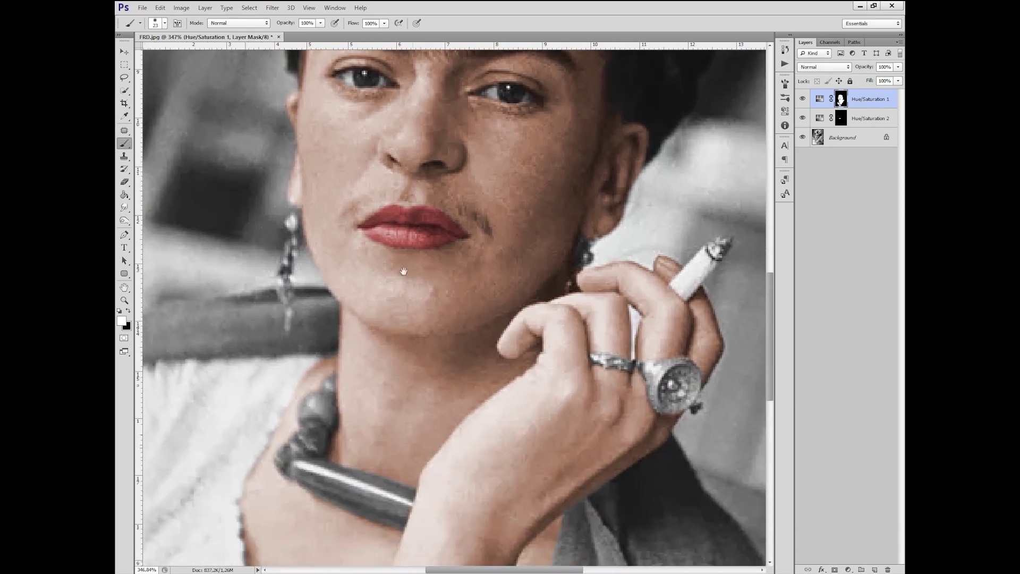
pyautogui.moveTo(465, 268); pyautogui.dragTo(495, 148)
pyautogui.moveTo(401, 228); pyautogui.dragTo(422, 226)
pyautogui.moveTo(536, 313); pyautogui.dragTo(423, 291)
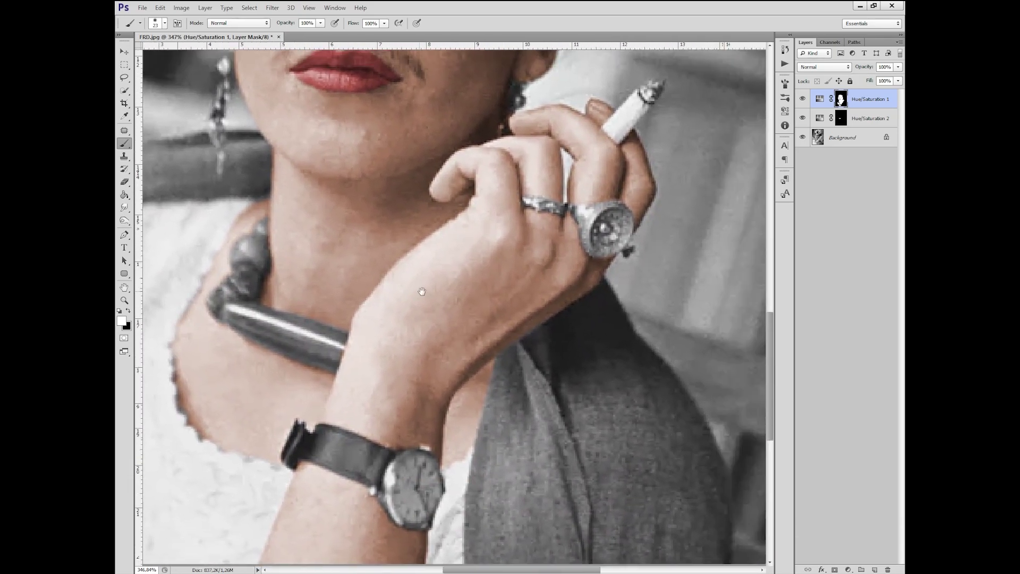
pyautogui.moveTo(515, 236); pyautogui.dragTo(446, 332)
pyautogui.moveTo(503, 314)
pyautogui.mouseDown()
pyautogui.moveTo(496, 182)
pyautogui.moveTo(512, 250)
pyautogui.moveTo(510, 441)
pyautogui.mouseUp()
pyautogui.moveTo(585, 185); pyautogui.dragTo(617, 241)
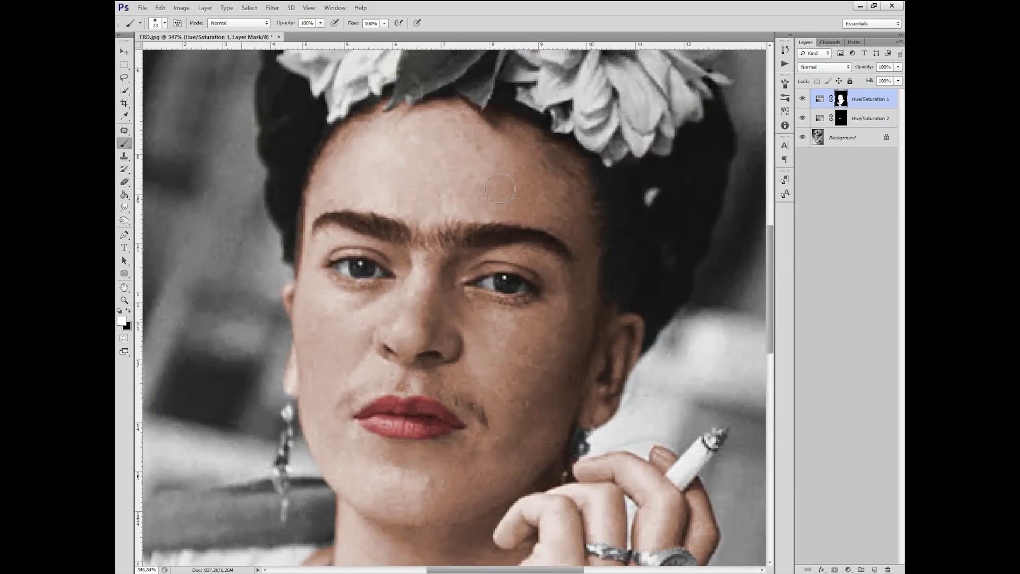
pyautogui.hotkey('ctrl', '-')
pyautogui.hotkey('ctrl', '-')
pyautogui.hotkey('ctrl', '-')
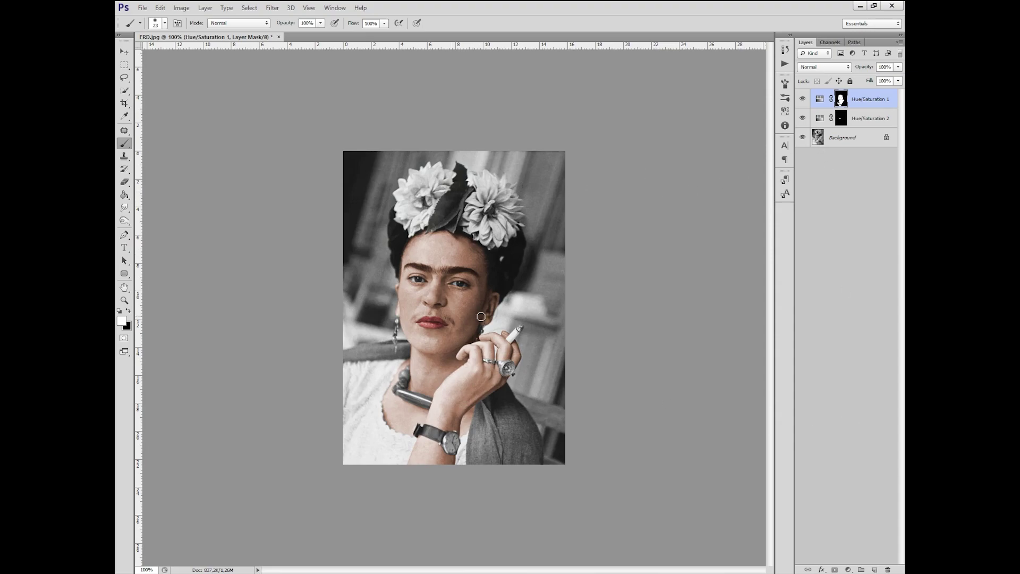
# Step: Lasso the leaf between the hair flowers and subtract the Hue/Saturation 1 skin mask
pyautogui.press('l')
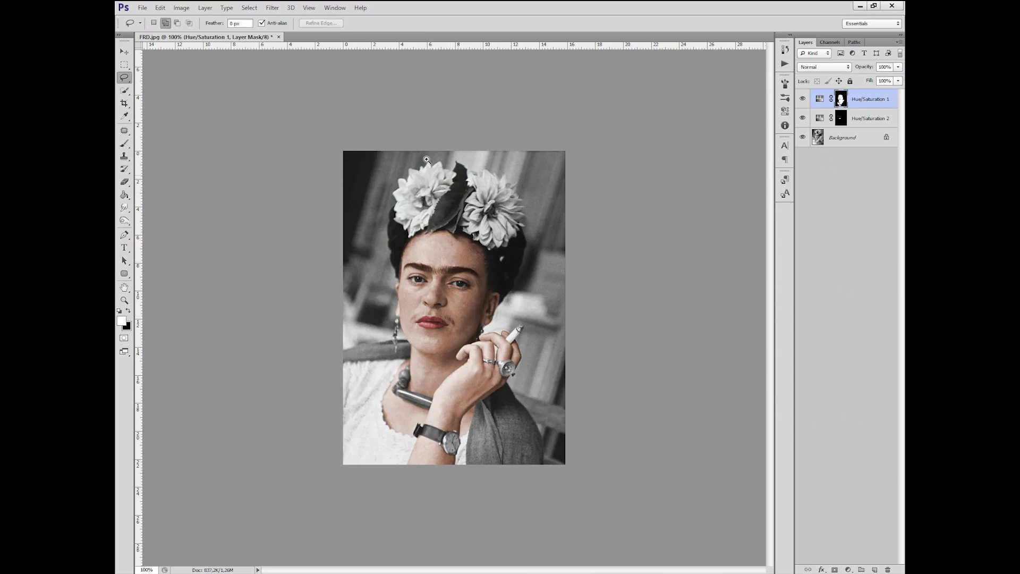
pyautogui.moveTo(503, 201); pyautogui.dragTo(563, 213)
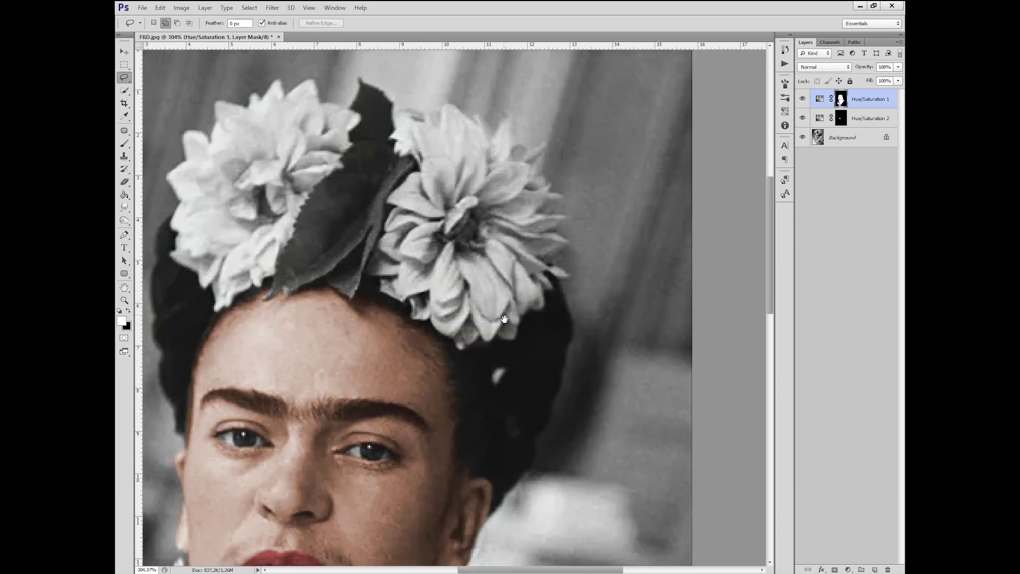
pyautogui.moveTo(505, 319); pyautogui.dragTo(515, 359)
pyautogui.moveTo(430, 144); pyautogui.dragTo(462, 342)
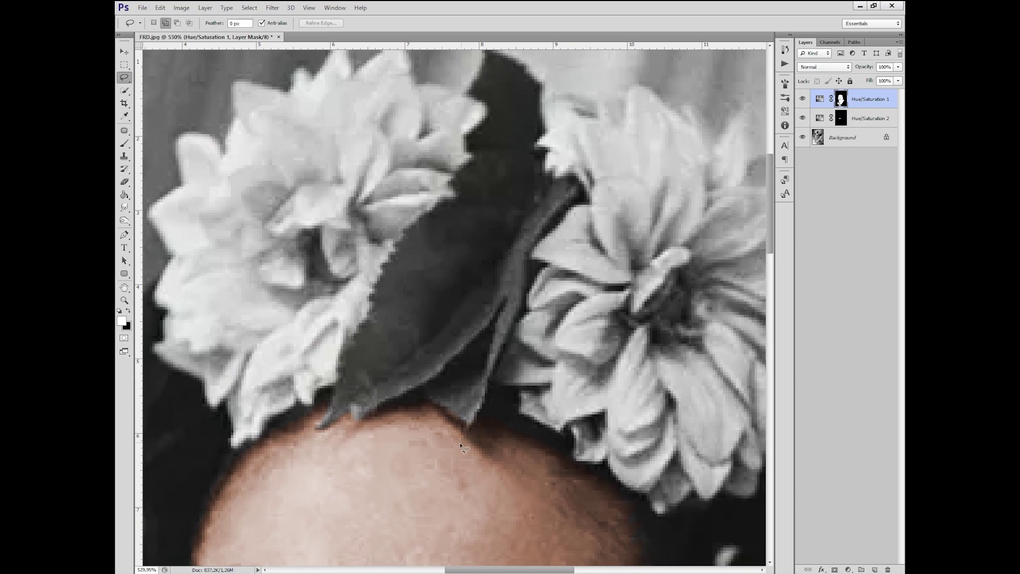
pyautogui.moveTo(490, 383); pyautogui.dragTo(468, 370)
pyautogui.moveTo(486, 423)
pyautogui.mouseDown()
pyautogui.moveTo(481, 478)
pyautogui.moveTo(507, 386)
pyautogui.mouseUp()
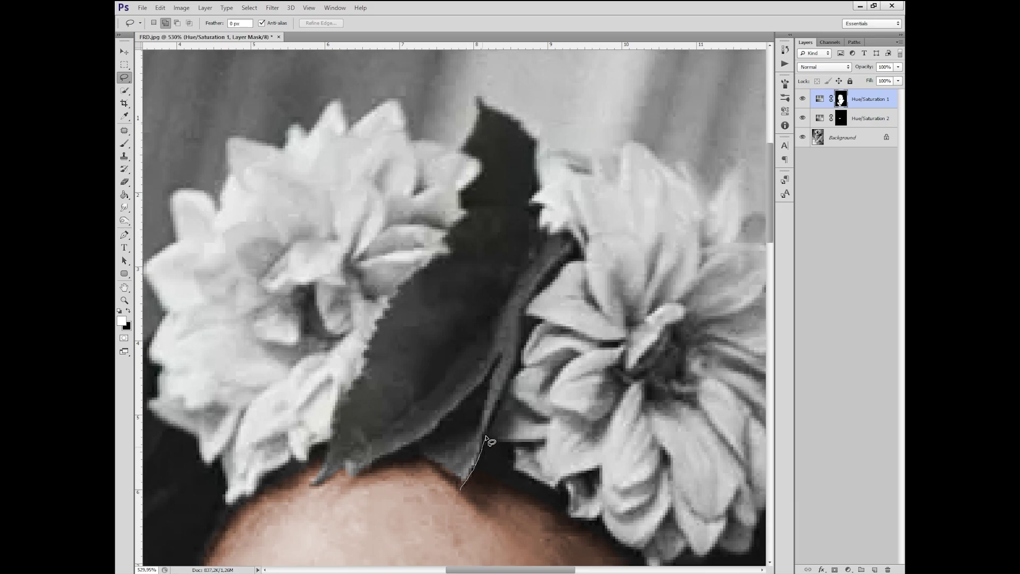
pyautogui.moveTo(519, 338); pyautogui.dragTo(536, 289)
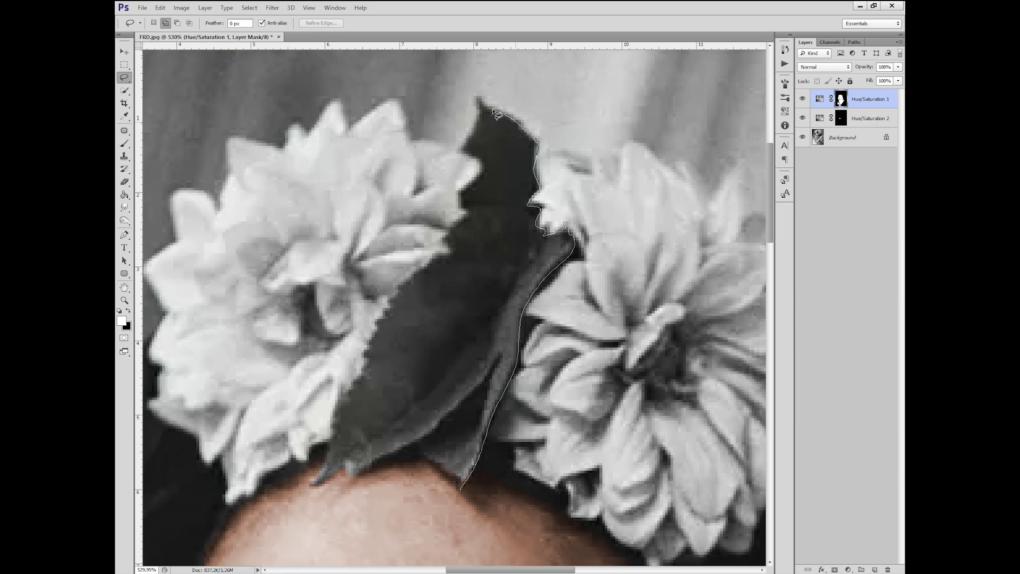
pyautogui.moveTo(497, 114); pyautogui.dragTo(460, 486)
pyautogui.moveTo(555, 445); pyautogui.dragTo(550, 402)
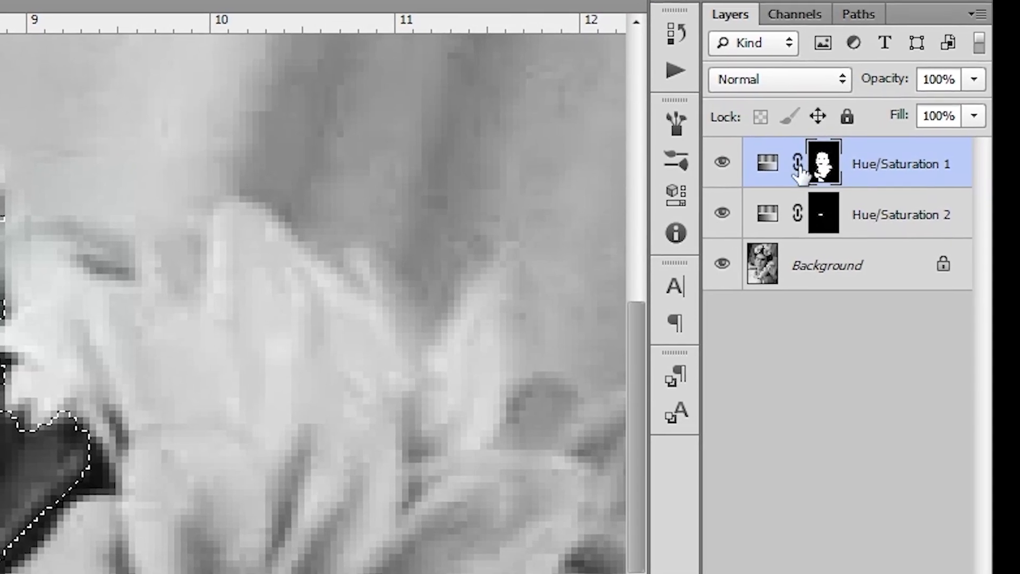
pyautogui.moveTo(854, 138); pyautogui.dragTo(857, 142)
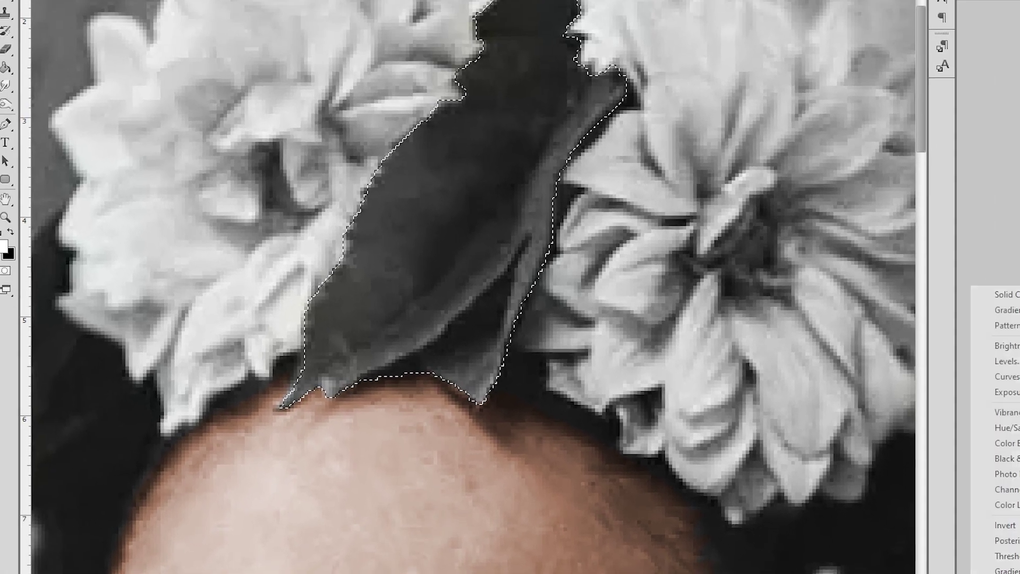
# Step: Tint the leaf green with a colorized Hue/Saturation layer, Hue about 125–156
pyautogui.click(817, 444)
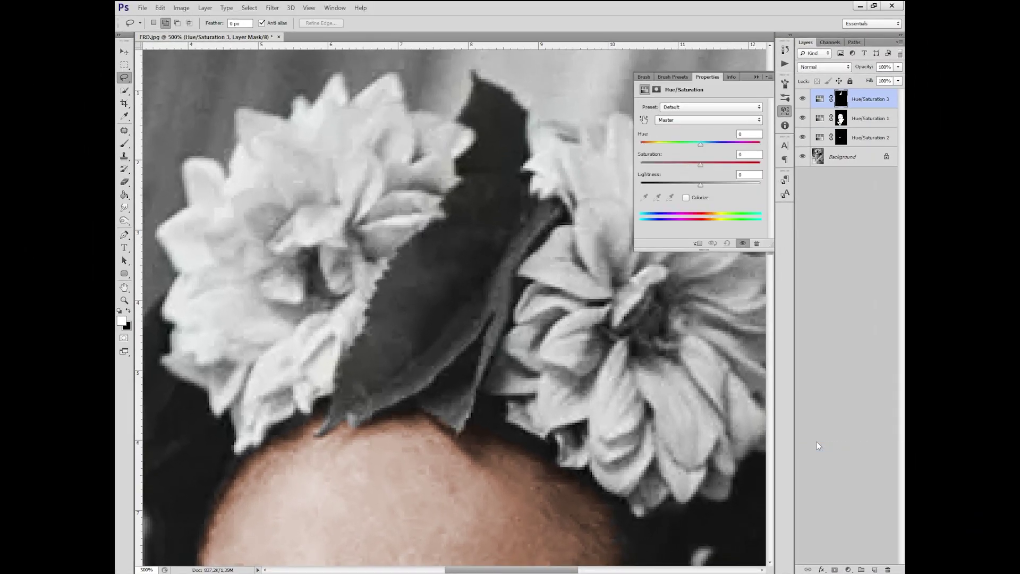
pyautogui.click(685, 198)
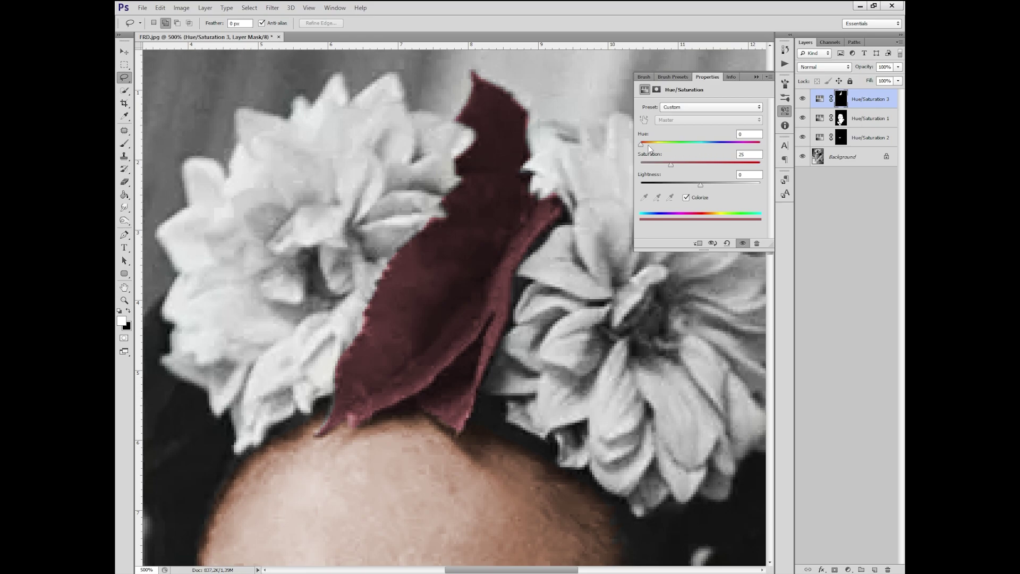
pyautogui.moveTo(648, 147)
pyautogui.mouseDown()
pyautogui.moveTo(689, 149)
pyautogui.moveTo(680, 140)
pyautogui.mouseUp()
pyautogui.hotkey('ctrl', '-')
pyautogui.hotkey('ctrl', '-')
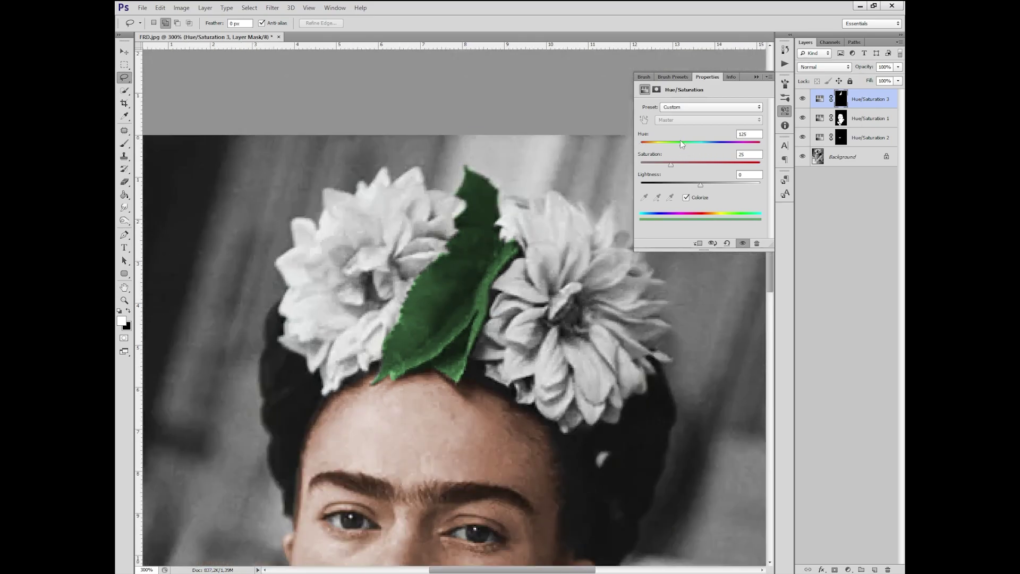
pyautogui.hotkey('ctrl', '-')
pyautogui.hotkey('ctrl', '-')
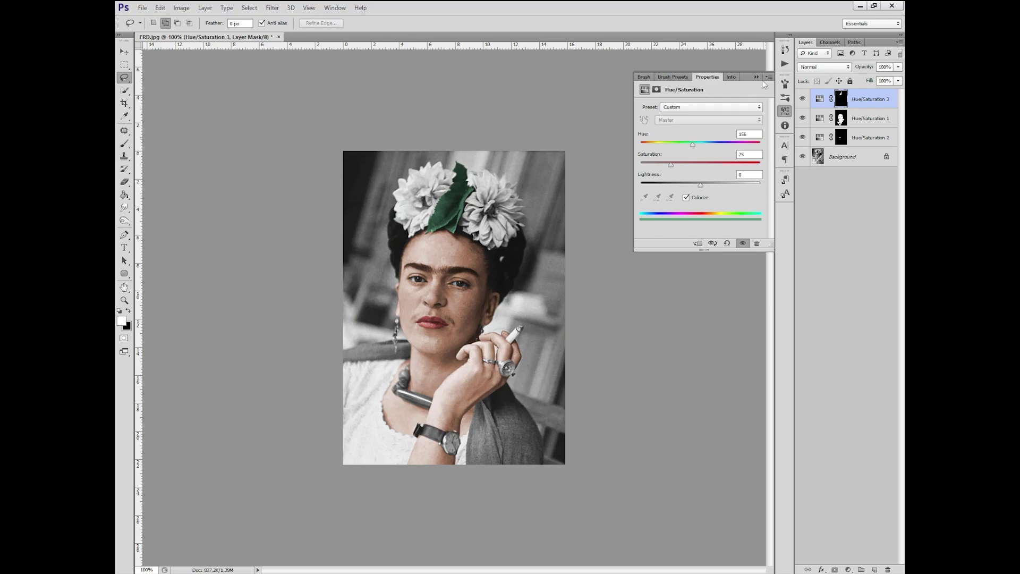
pyautogui.click(757, 76)
pyautogui.scroll(3, 488, 186)
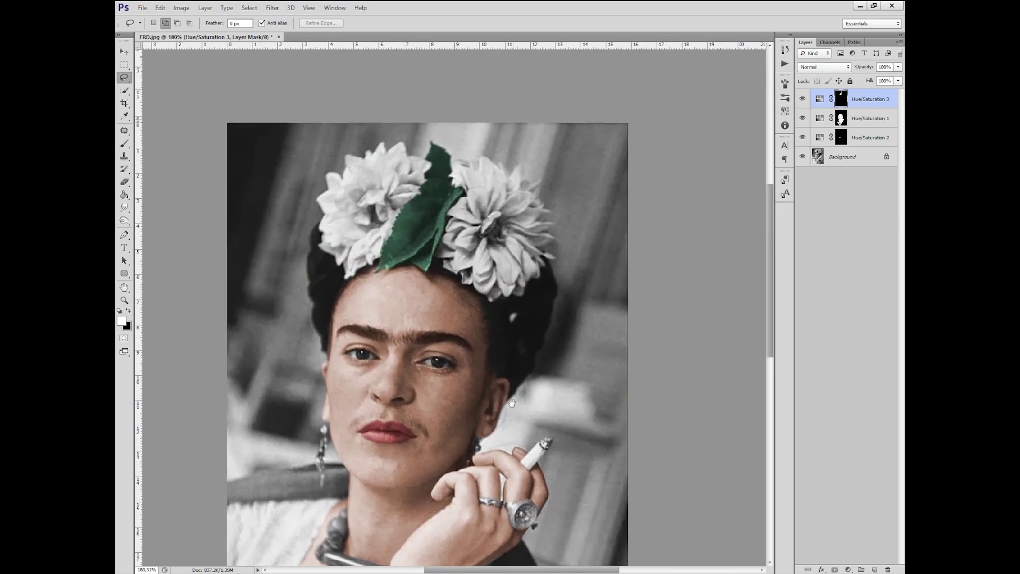
pyautogui.scroll(4, 500, 239)
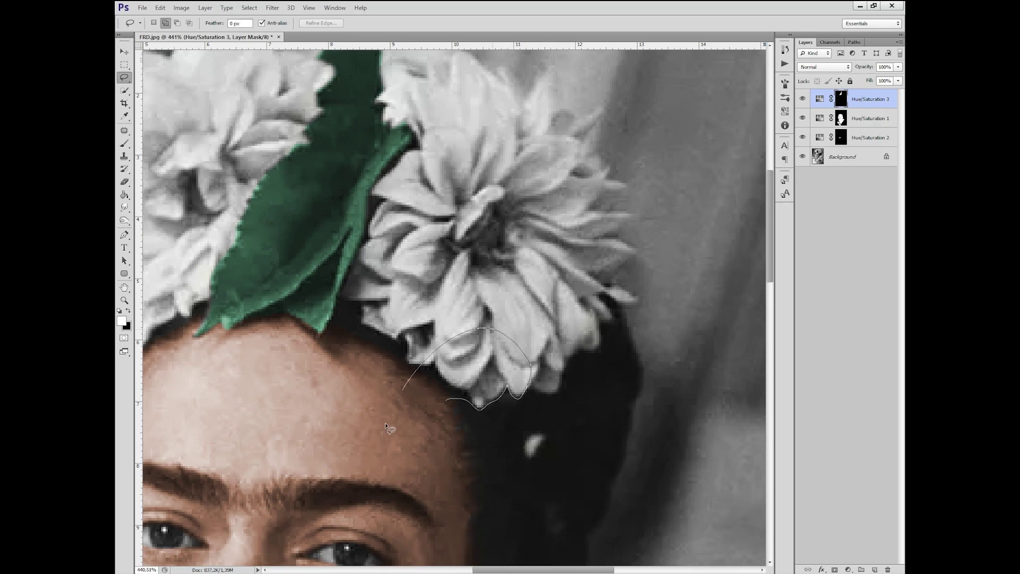
# Step: Lasso the right-hand hair flower and subtract the already-tinted mask area from it
pyautogui.moveTo(529, 392); pyautogui.dragTo(382, 431)
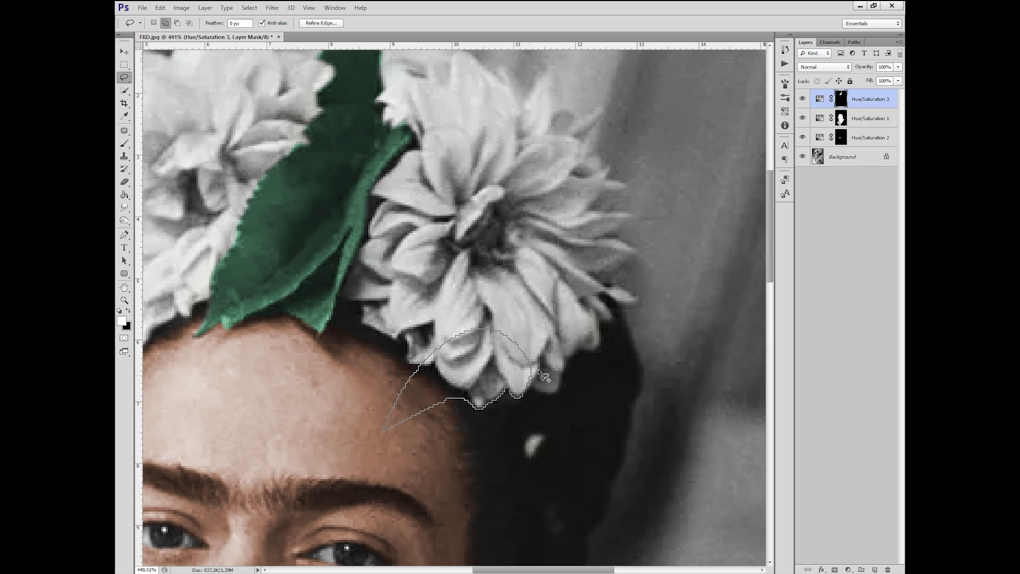
pyautogui.moveTo(533, 382)
pyautogui.mouseDown()
pyautogui.moveTo(599, 351)
pyautogui.moveTo(600, 321)
pyautogui.moveTo(638, 302)
pyautogui.moveTo(635, 215)
pyautogui.moveTo(572, 116)
pyautogui.moveTo(530, 195)
pyautogui.mouseUp()
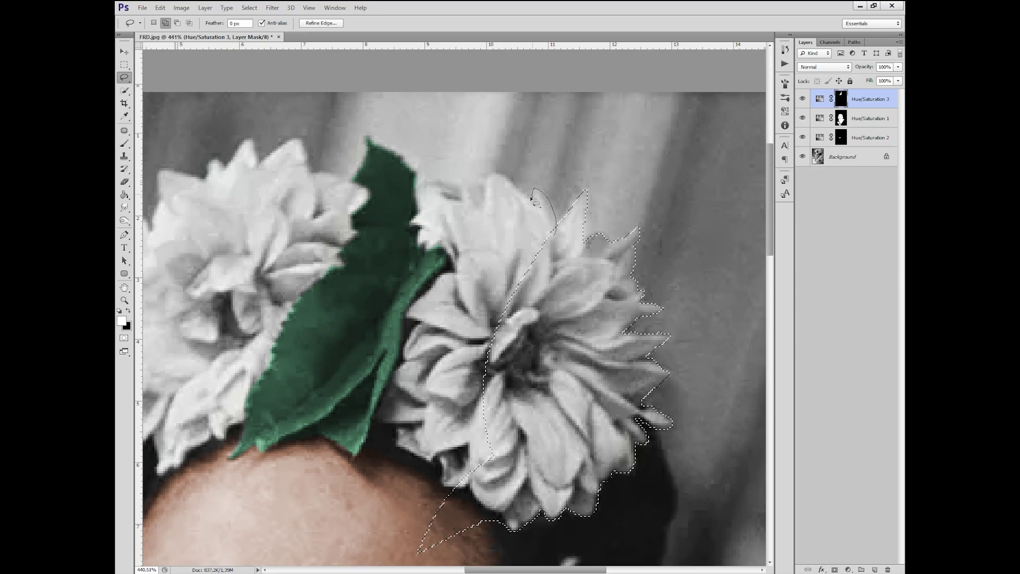
pyautogui.hotkey('ctrl', '-')
pyautogui.hotkey('ctrl', '-')
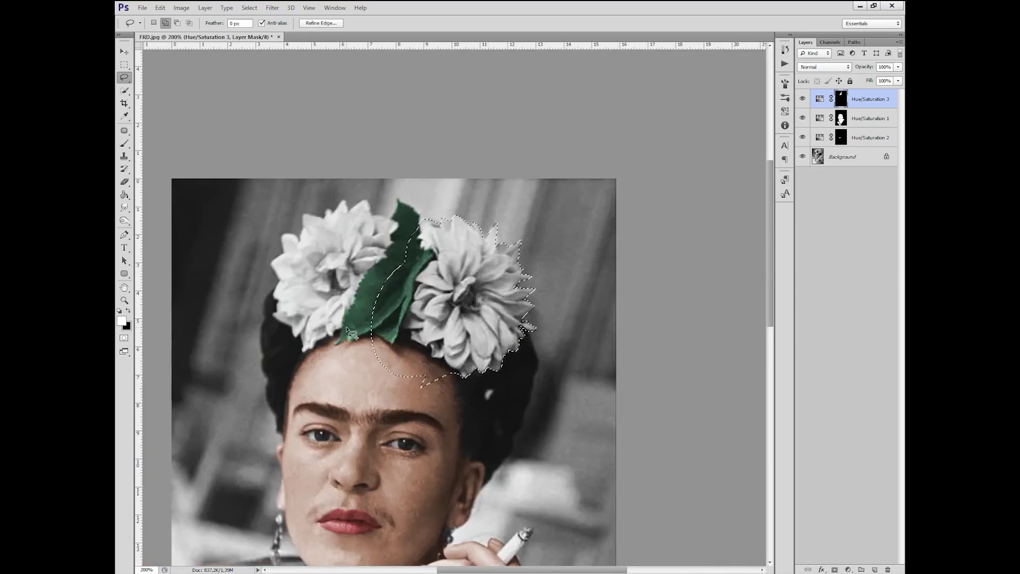
pyautogui.moveTo(430, 180); pyautogui.dragTo(348, 330)
pyautogui.scroll(-1, 436, 308)
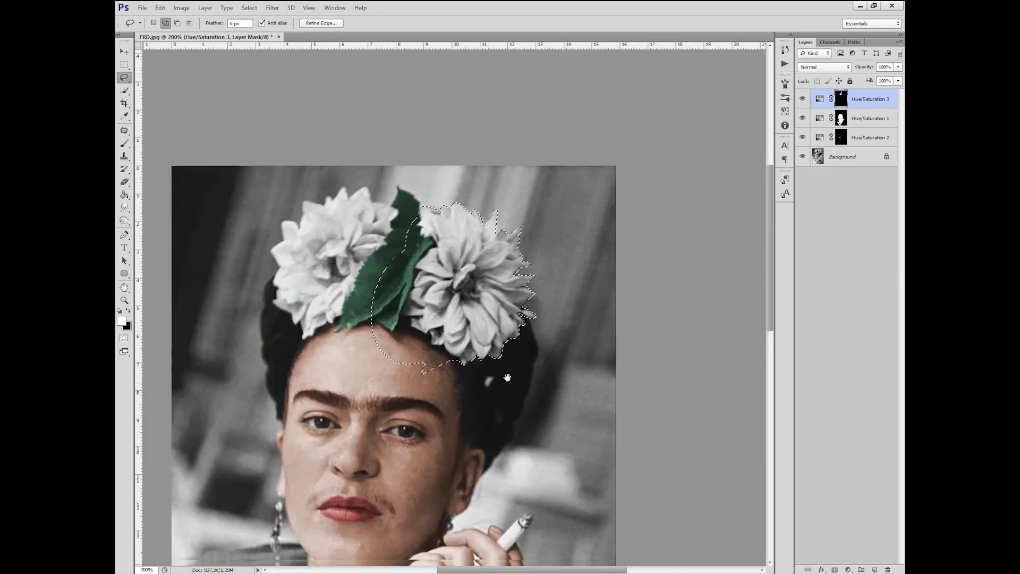
pyautogui.scroll(-3, 519, 283)
pyautogui.scroll(2, 519, 283)
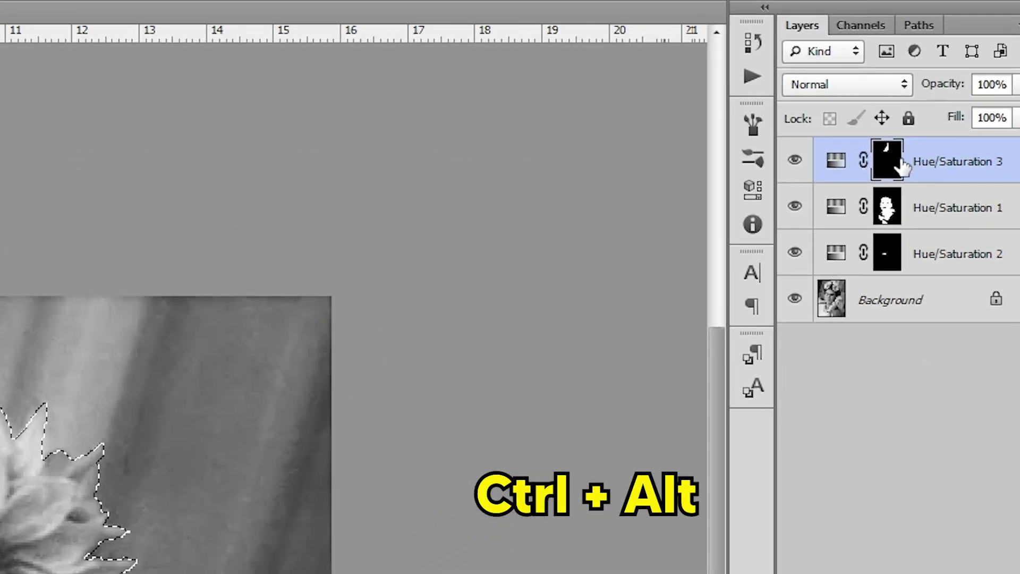
pyautogui.keyDown('ctrl'); pyautogui.keyDown('alt'); pyautogui.click(882, 202); pyautogui.keyUp('alt'); pyautogui.keyUp('ctrl')
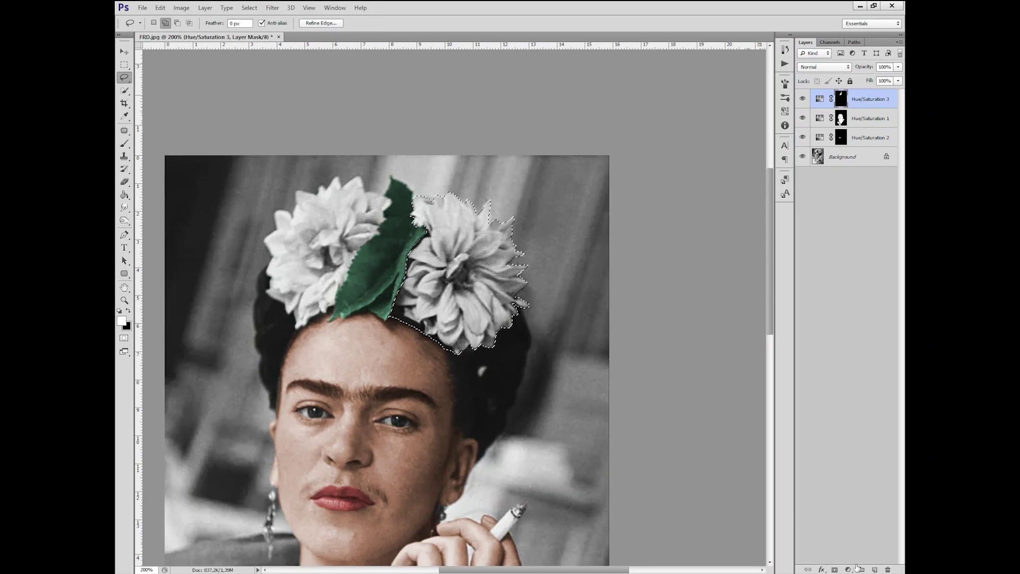
# Step: Colorize the right flower pale blue with Hue about 216 and Saturation about 29
pyautogui.click(848, 569)
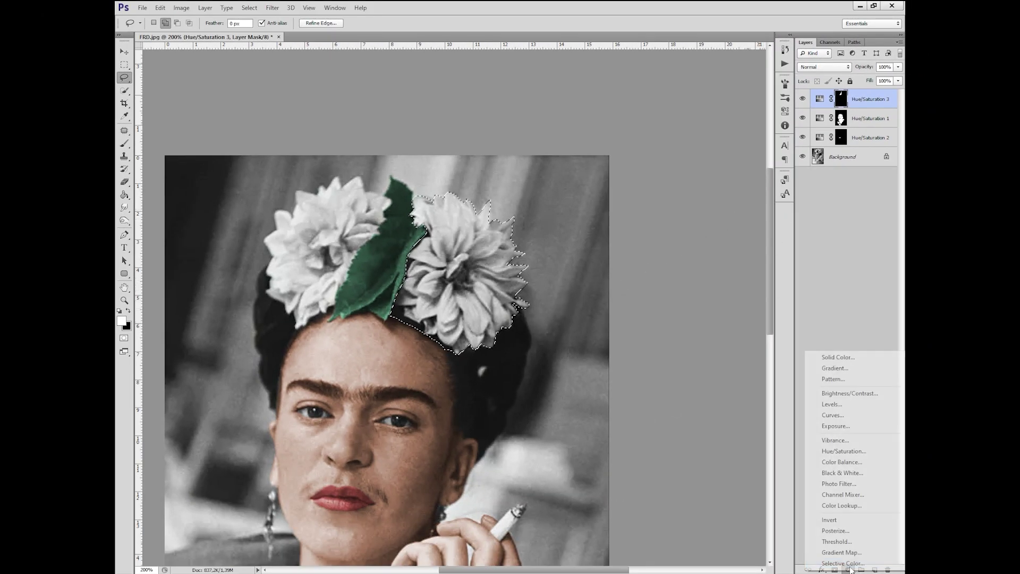
pyautogui.click(832, 451)
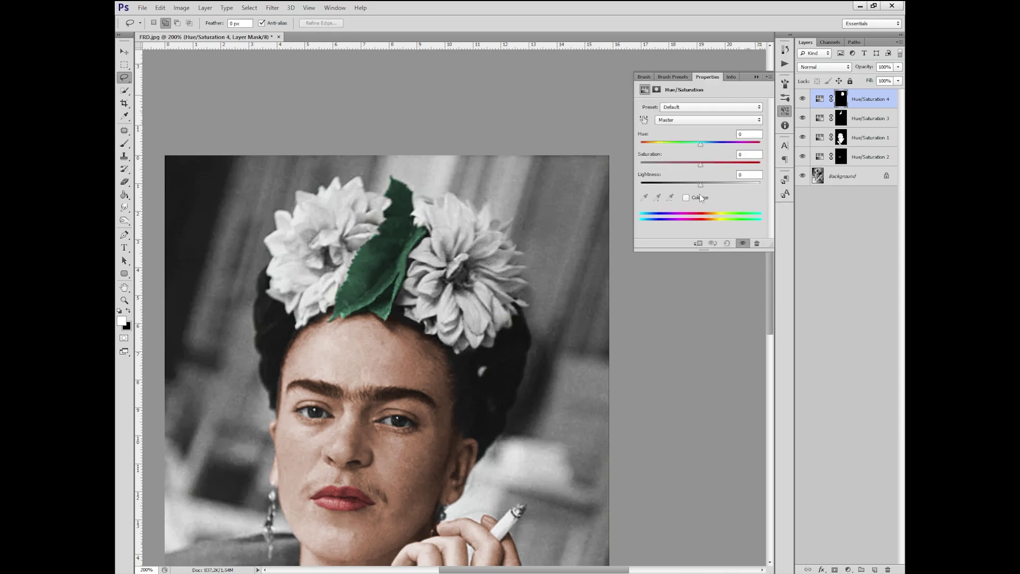
pyautogui.click(686, 197)
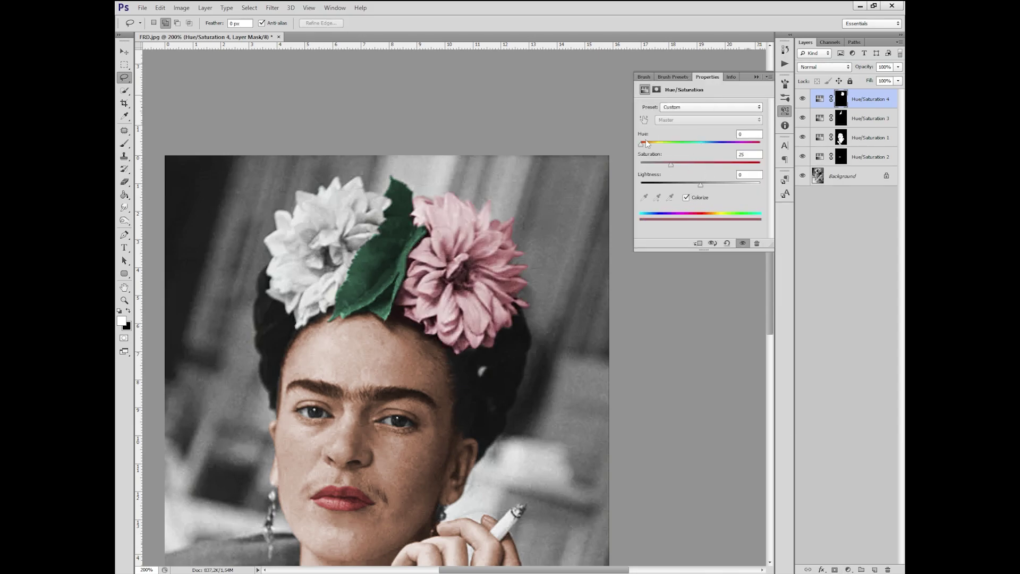
pyautogui.moveTo(673, 166); pyautogui.dragTo(688, 165)
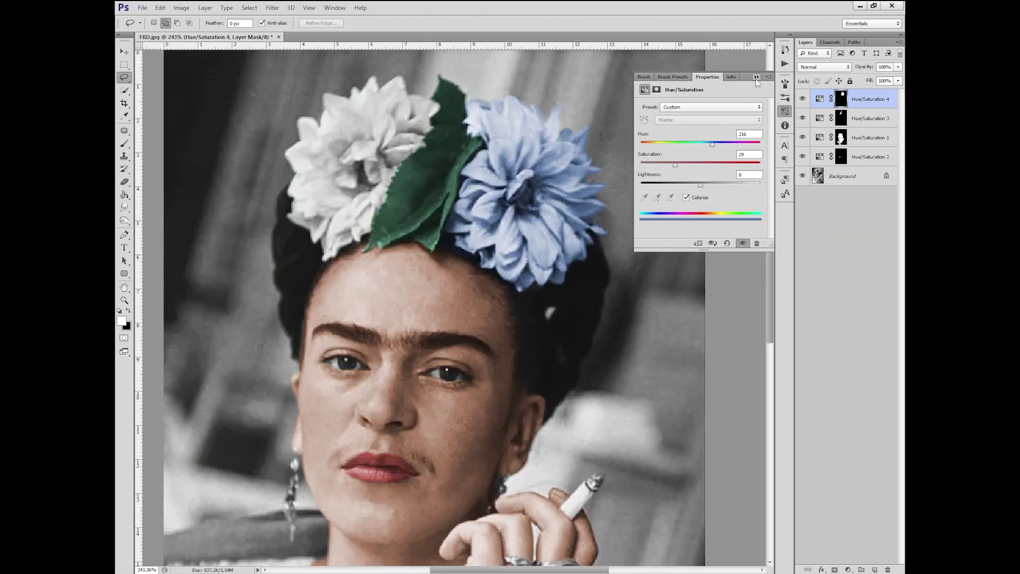
pyautogui.click(756, 77)
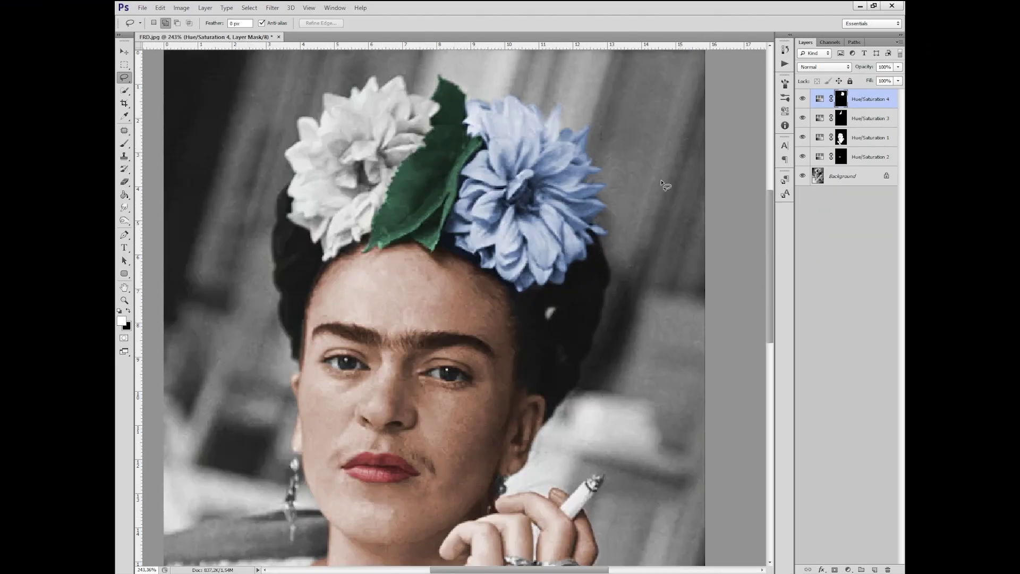
pyautogui.scroll(3, 439, 404)
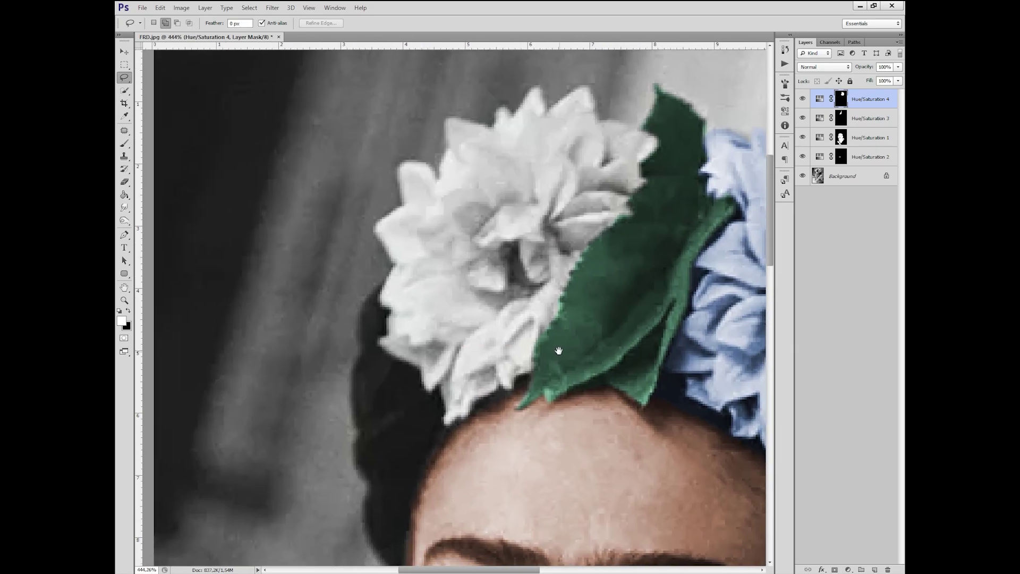
# Step: Lasso the left hair flower and tint it lavender with a colorized Hue/Saturation layer
pyautogui.moveTo(579, 319); pyautogui.dragTo(561, 355)
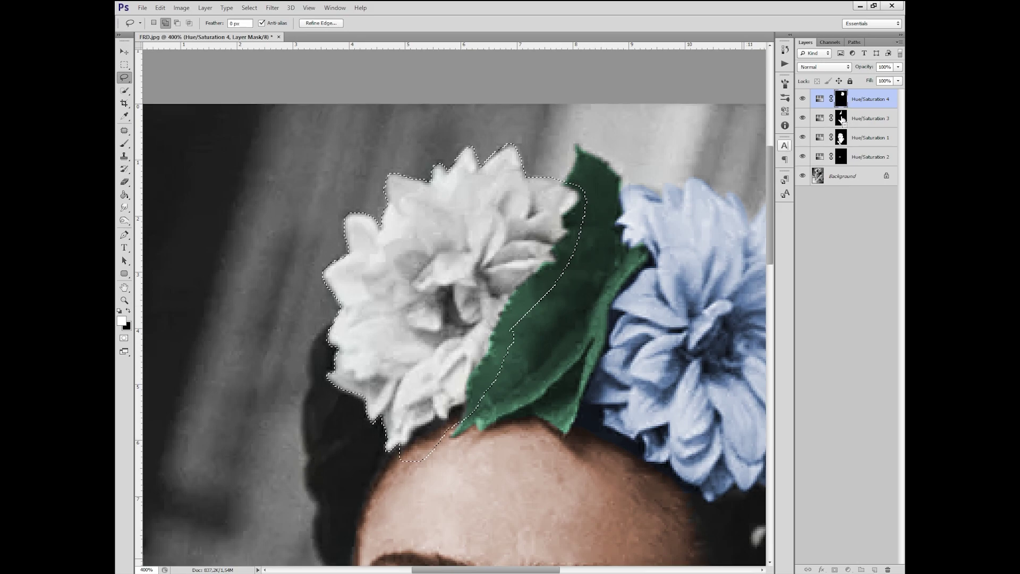
pyautogui.click(848, 569)
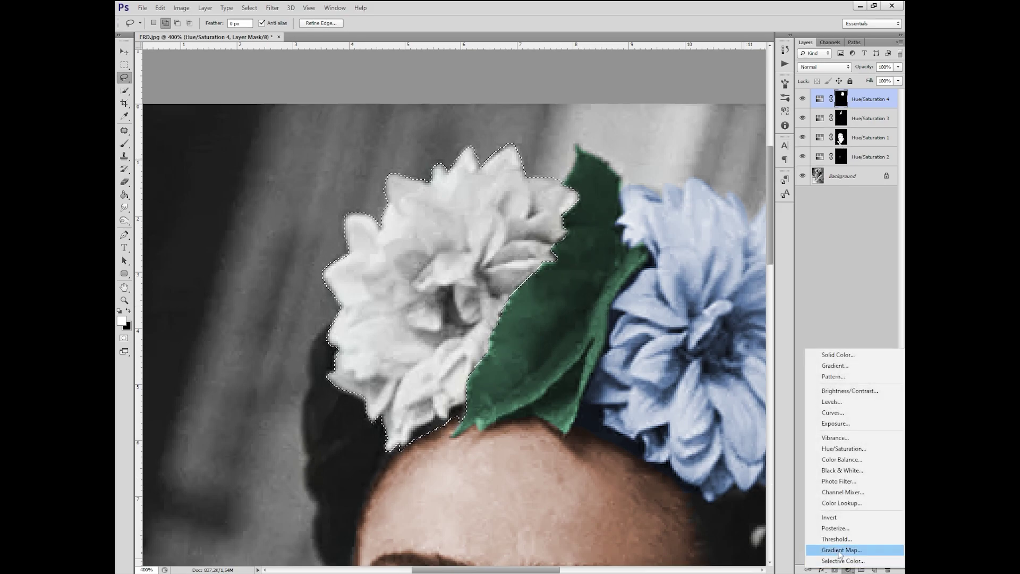
pyautogui.click(835, 448)
pyautogui.click(686, 197)
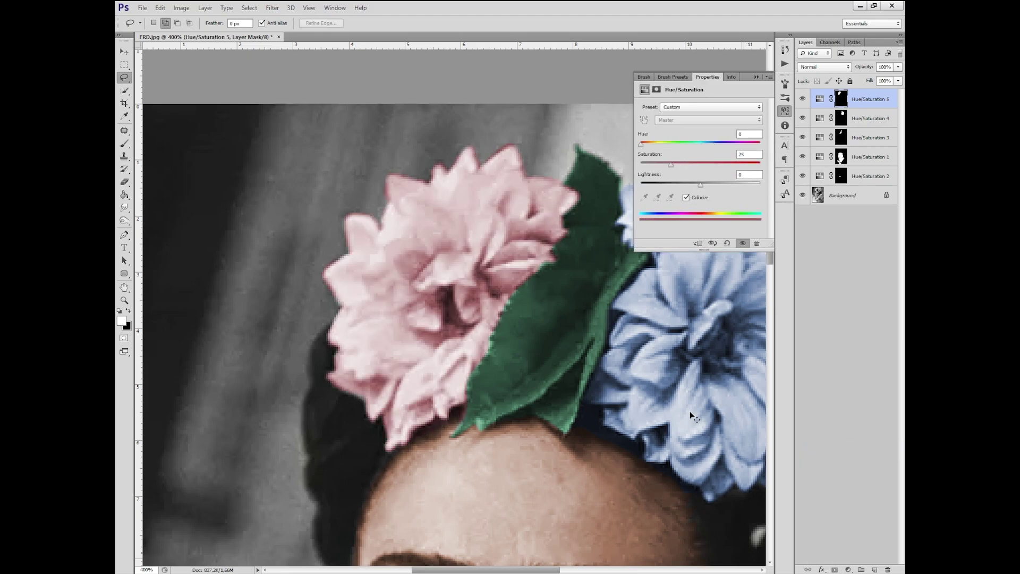
pyautogui.hotkey('ctrl', '1')
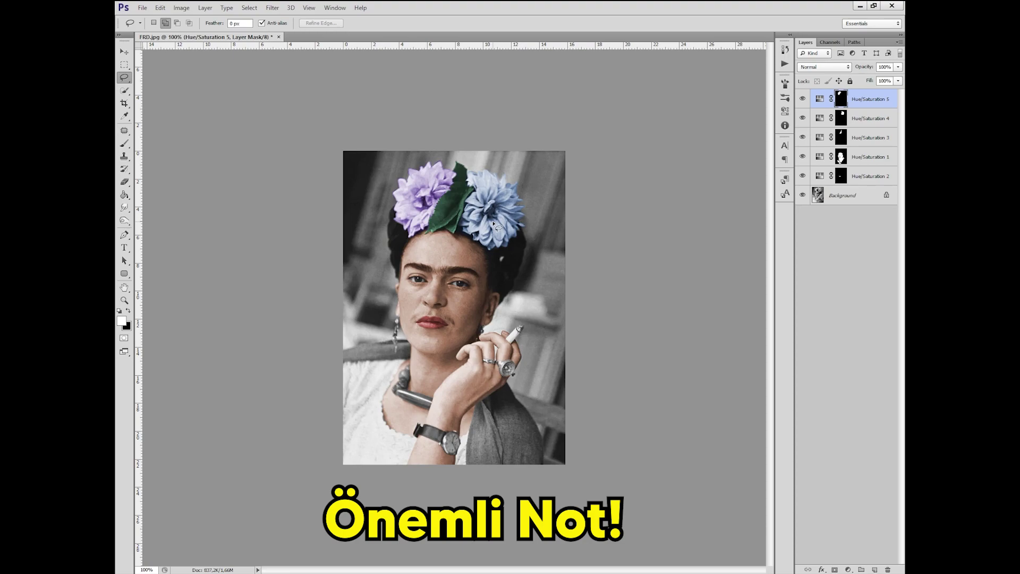
# Step: Zoom in and lasso both eyes' irises into a single selection
pyautogui.scroll(3, 493, 223)
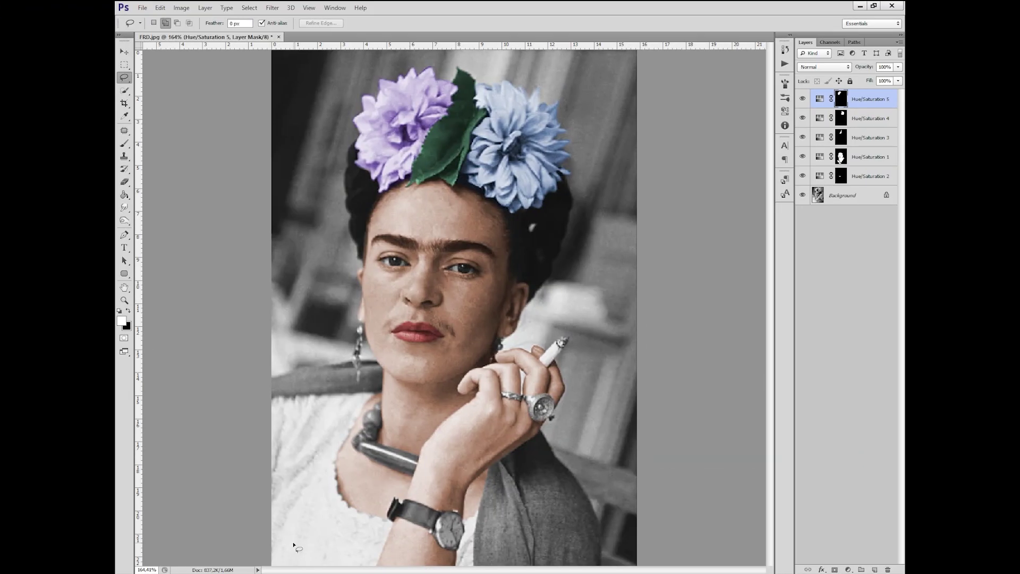
pyautogui.scroll(5, 526, 308)
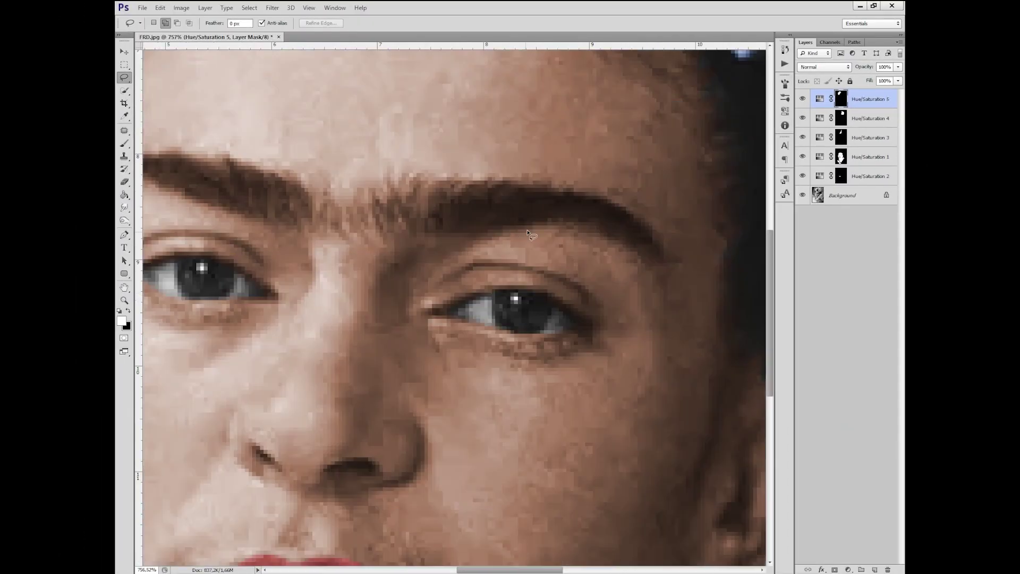
pyautogui.scroll(2, 583, 189)
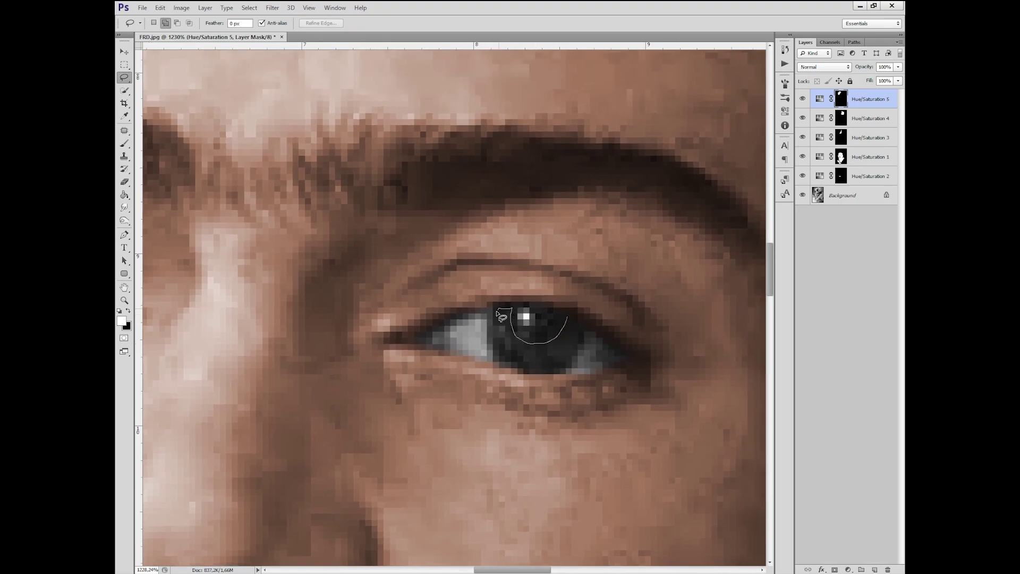
pyautogui.moveTo(543, 367)
pyautogui.mouseDown()
pyautogui.moveTo(576, 342)
pyautogui.moveTo(568, 318)
pyautogui.mouseUp()
pyautogui.hscroll(-2, 346, 380)
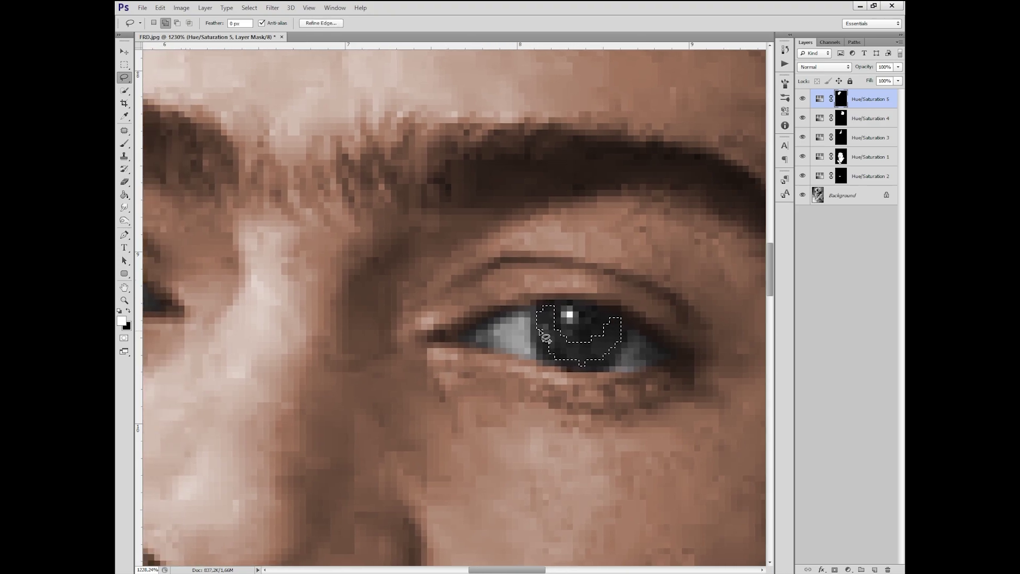
pyautogui.moveTo(437, 449); pyautogui.dragTo(529, 360)
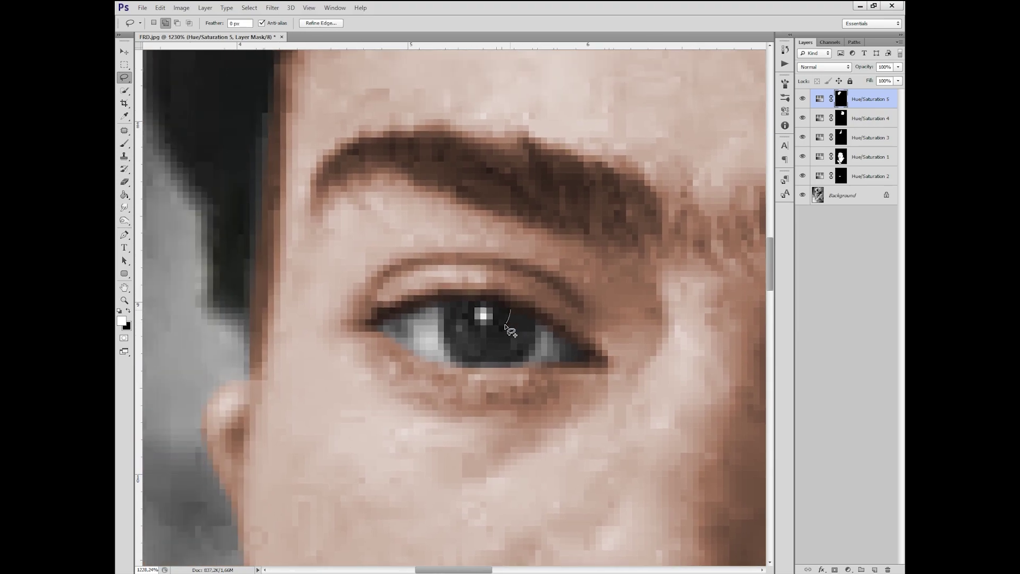
pyautogui.moveTo(510, 309)
pyautogui.mouseDown()
pyautogui.moveTo(467, 303)
pyautogui.moveTo(449, 322)
pyautogui.moveTo(455, 342)
pyautogui.moveTo(529, 345)
pyautogui.moveTo(534, 319)
pyautogui.moveTo(509, 311)
pyautogui.mouseUp()
pyautogui.scroll(-3, 506, 311)
pyautogui.scroll(-2, 506, 310)
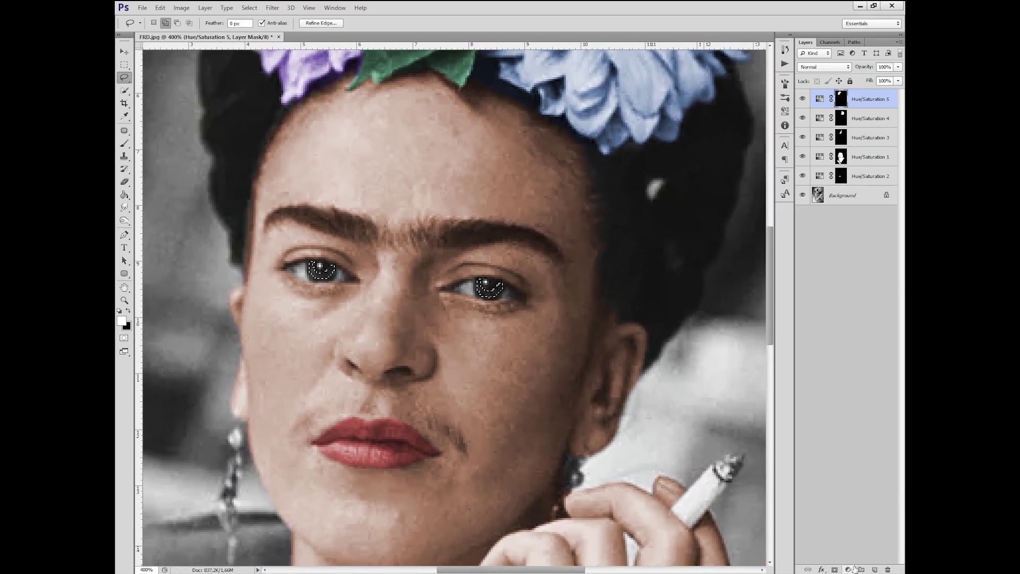
pyautogui.click(849, 570)
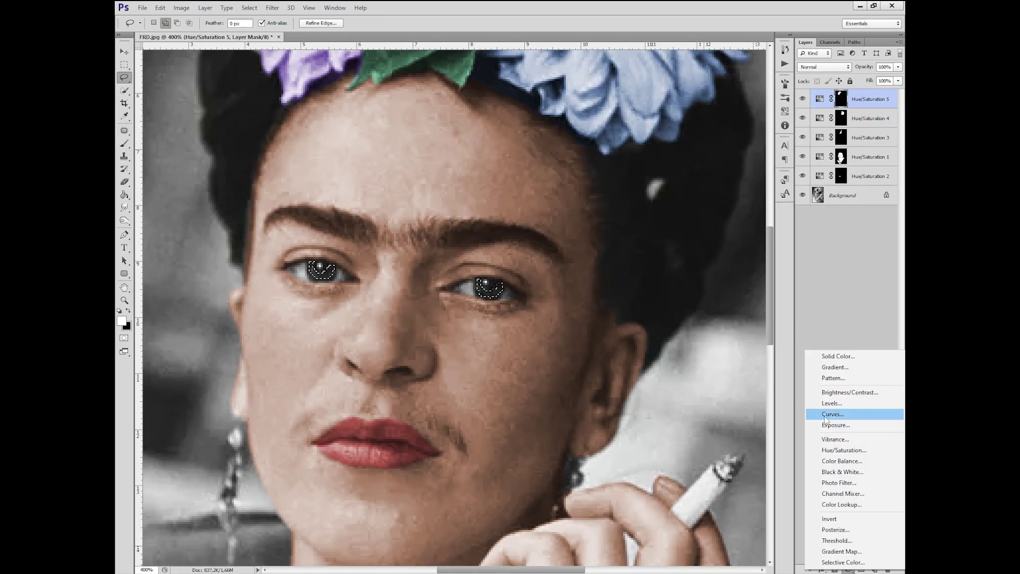
# Step: Tint both irises warm brown with a colorized Hue/Saturation layer
pyautogui.click(844, 450)
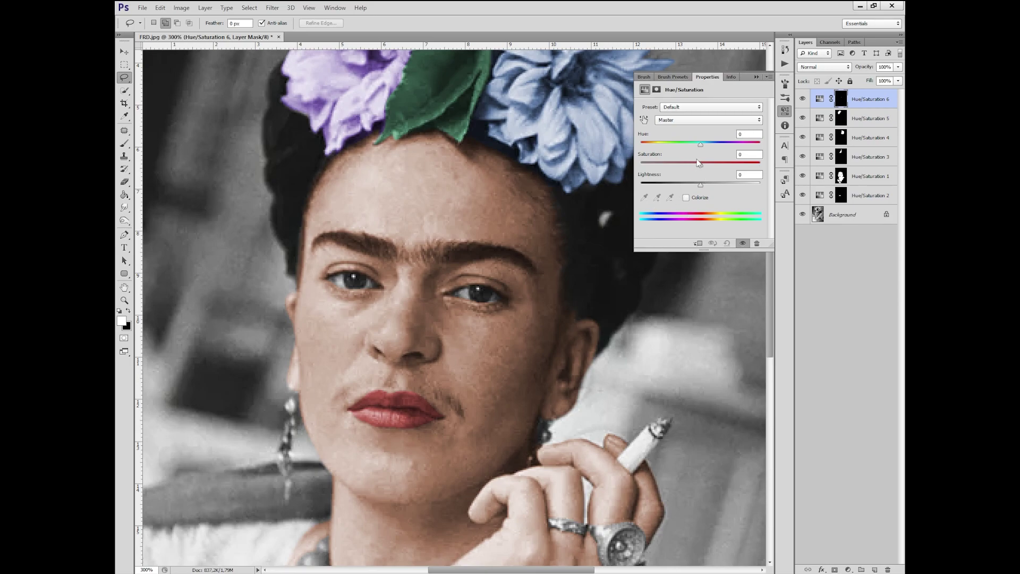
pyautogui.click(699, 197)
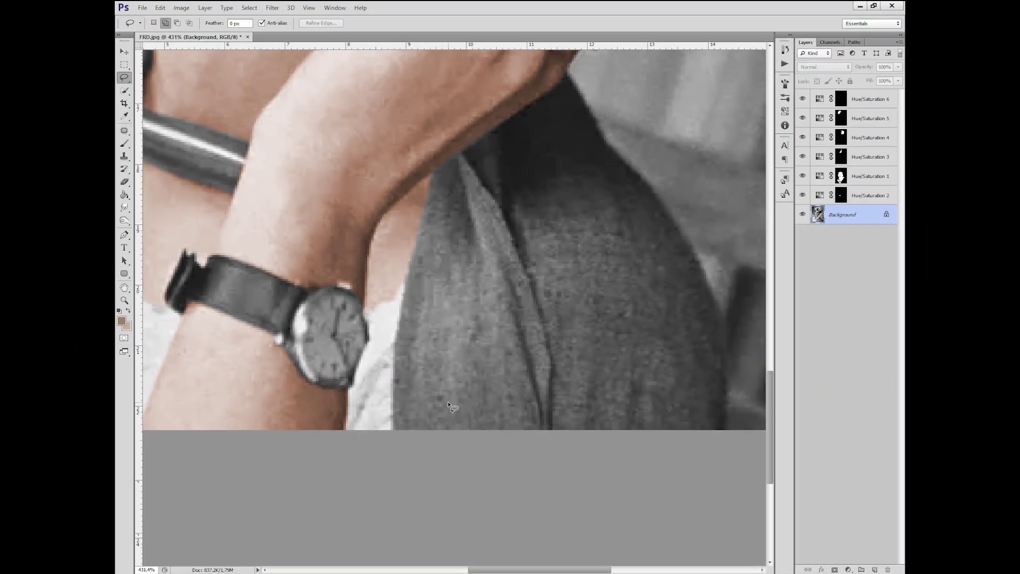
# Step: Lasso the shawl across the shoulders and shift its Hue/Saturation colour to magenta
pyautogui.moveTo(448, 402); pyautogui.dragTo(480, 422)
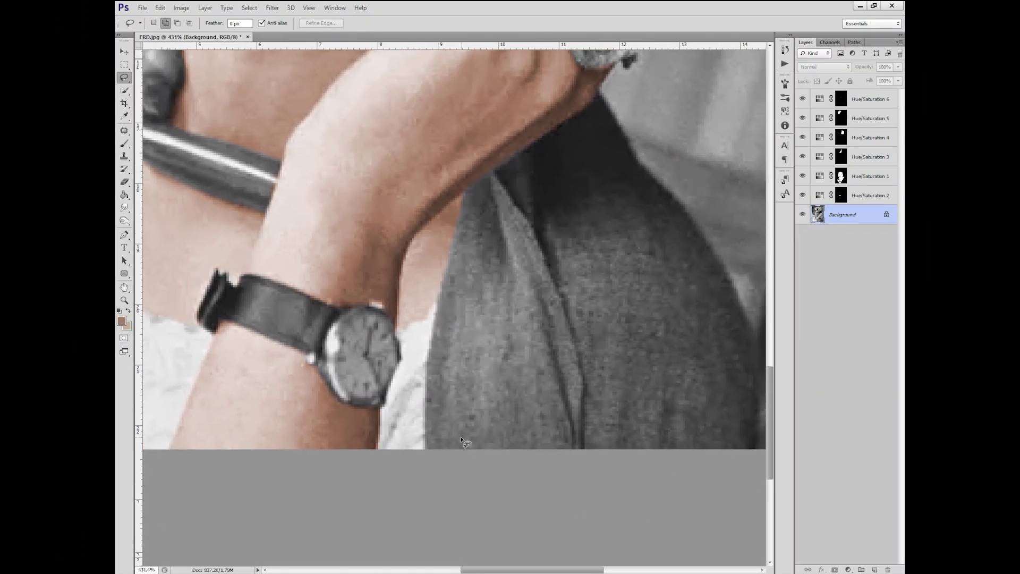
pyautogui.moveTo(429, 461); pyautogui.dragTo(617, 396)
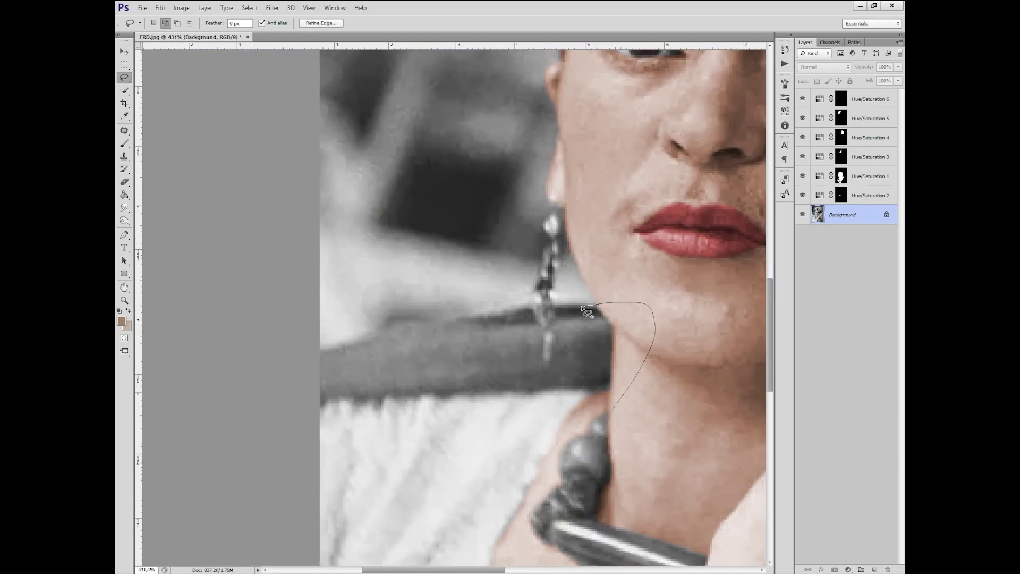
pyautogui.hotkey('ctrl', '1')
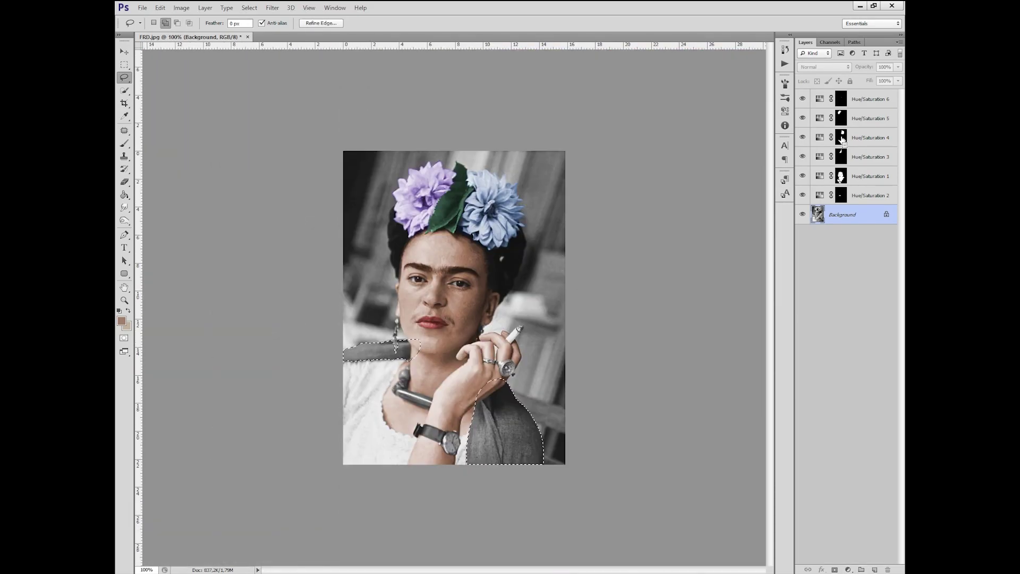
pyautogui.click(849, 569)
pyautogui.click(844, 450)
pyautogui.moveTo(694, 162); pyautogui.dragTo(722, 147)
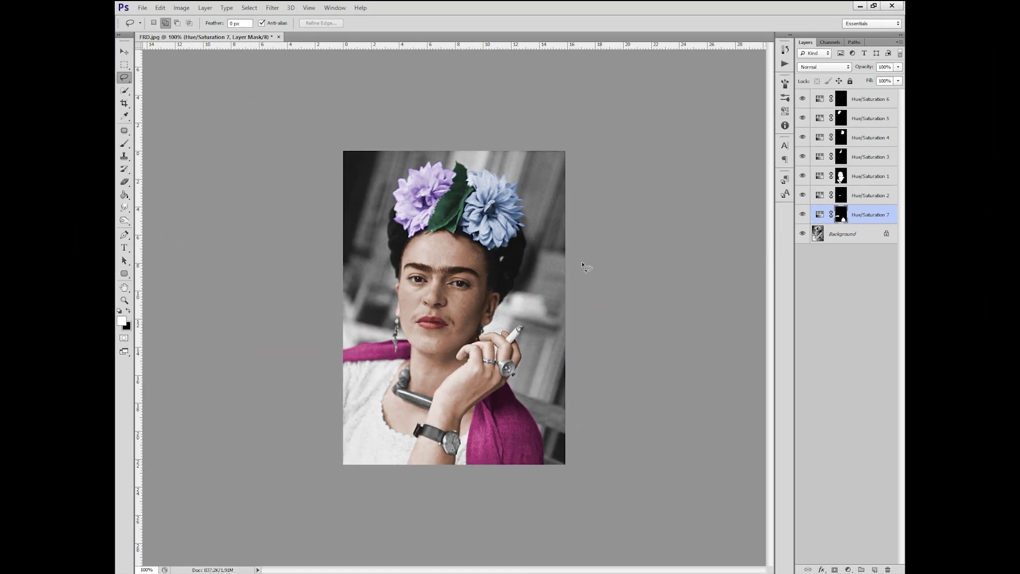
pyautogui.scroll(5, 452, 431)
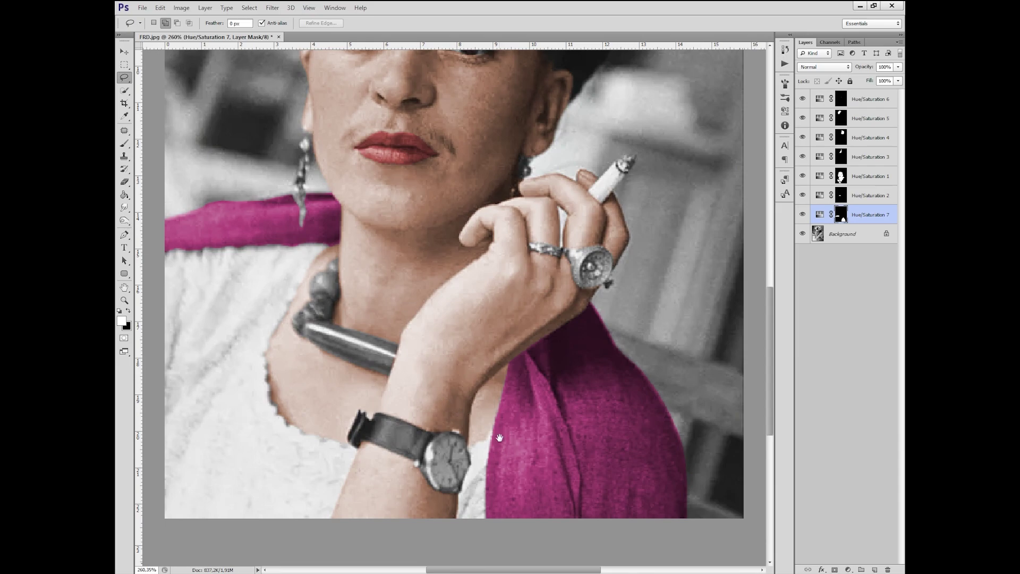
# Step: Select the watch, rings and necklace and colorize them gold, hue about 55
pyautogui.moveTo(500, 438); pyautogui.dragTo(529, 382)
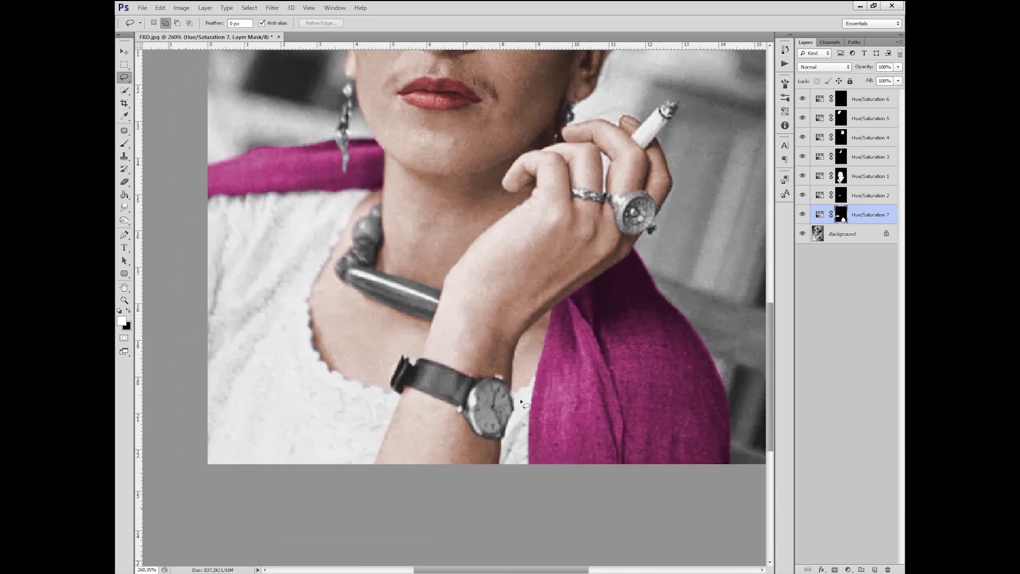
pyautogui.scroll(4, 528, 371)
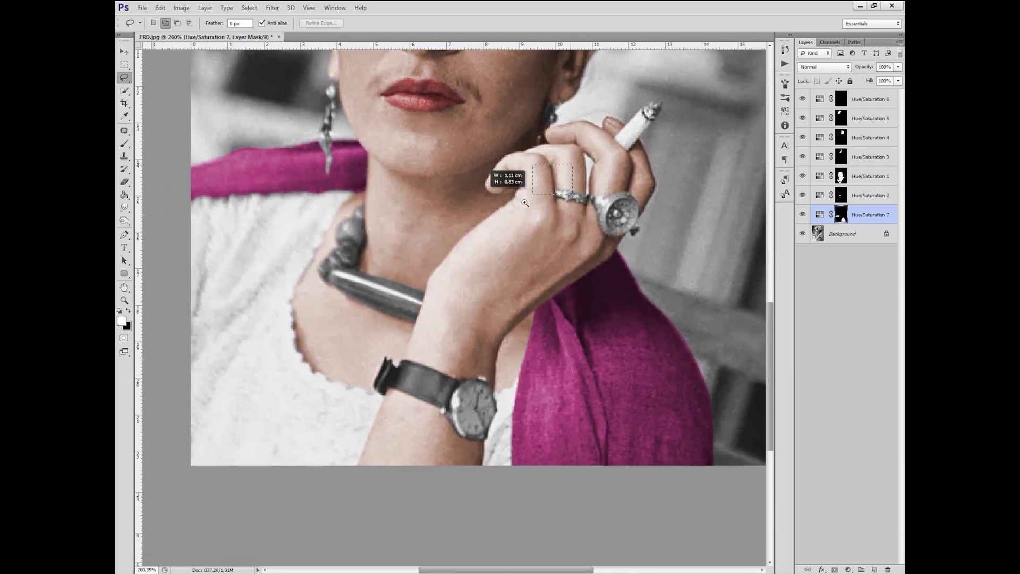
pyautogui.moveTo(442, 518)
pyautogui.mouseDown()
pyautogui.moveTo(516, 534)
pyautogui.moveTo(531, 51)
pyautogui.mouseUp()
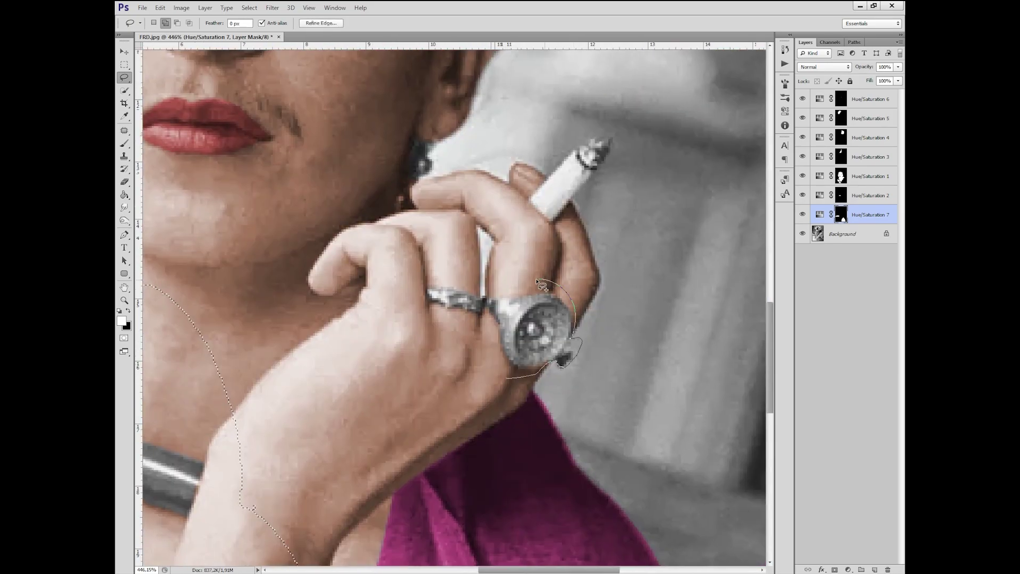
pyautogui.hotkey('ctrl', '-')
pyautogui.hotkey('ctrl', '-')
pyautogui.hotkey('ctrl', '-')
pyautogui.click(848, 569)
pyautogui.click(872, 436)
pyautogui.scroll(3, 451, 319)
pyautogui.click(686, 197)
pyautogui.moveTo(641, 142); pyautogui.dragTo(655, 144)
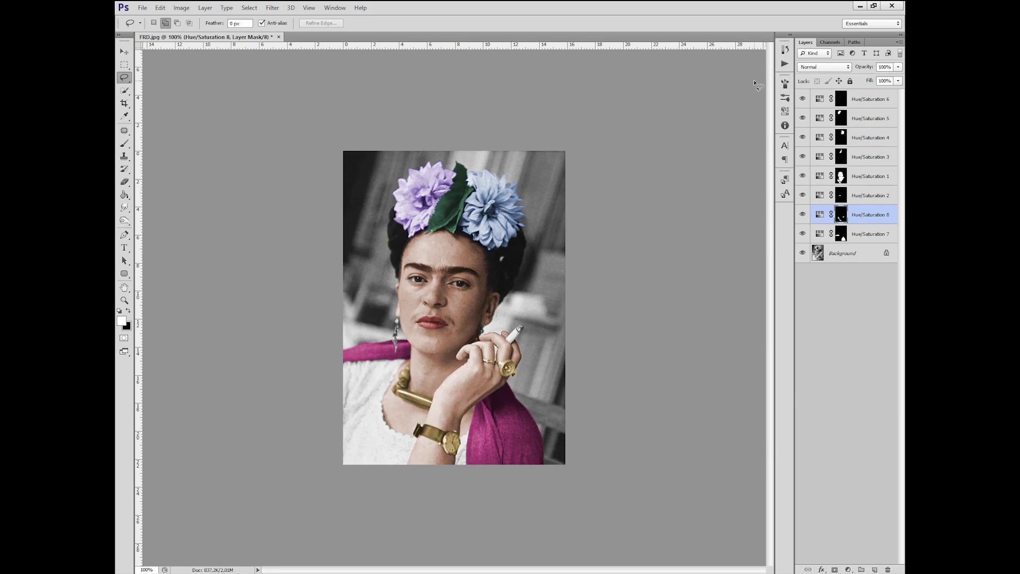
# Step: Make the Background layer active and select the Patch tool from the healing tools
pyautogui.click(826, 254)
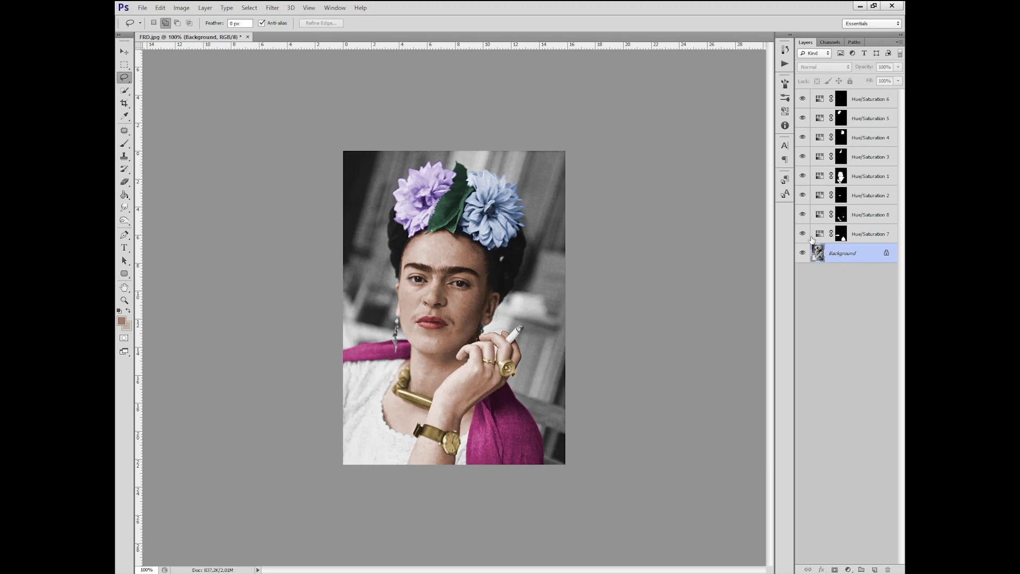
pyautogui.scroll(5, 425, 293)
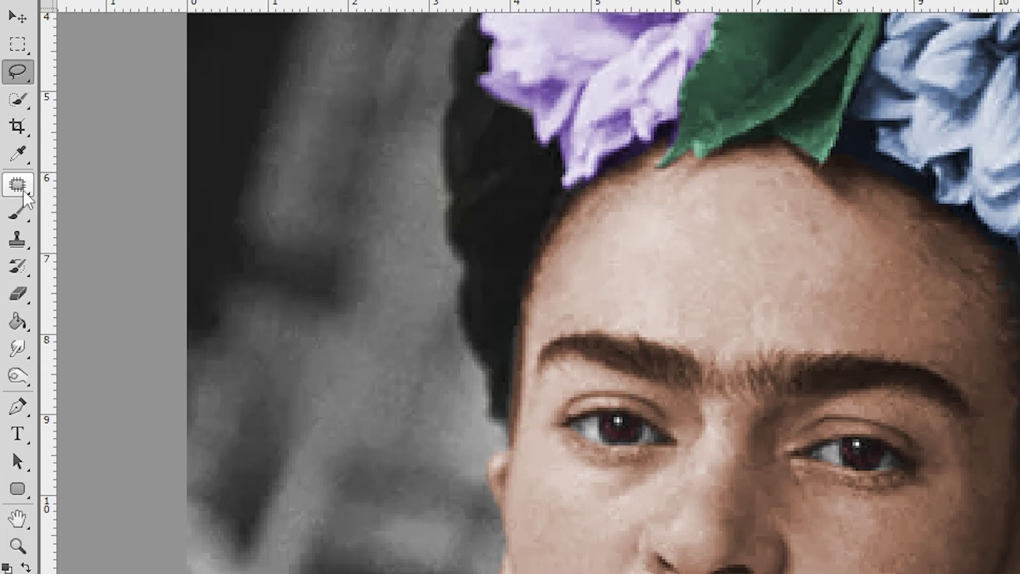
pyautogui.click(26, 185)
pyautogui.rightClick(24, 186)
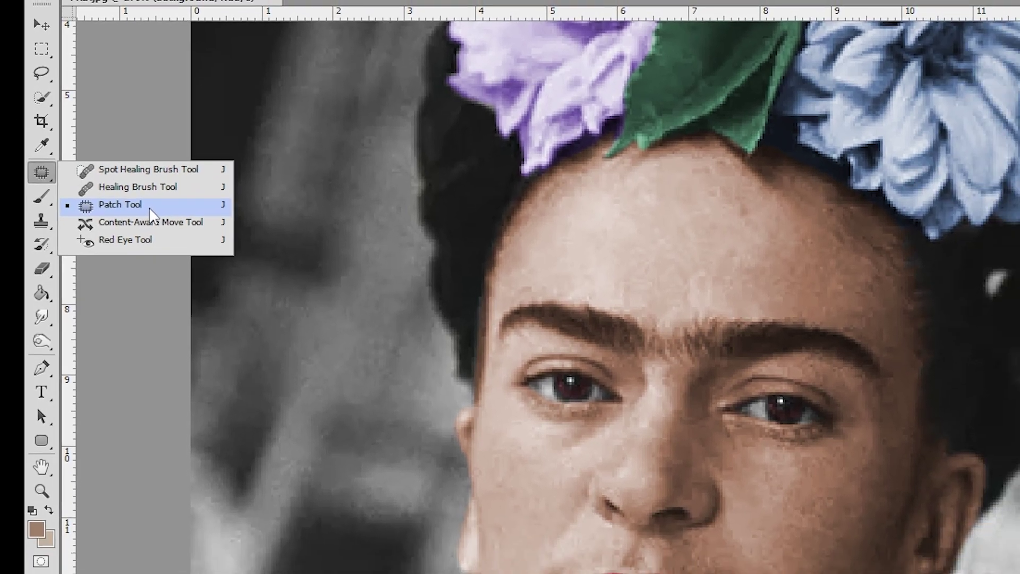
pyautogui.click(150, 211)
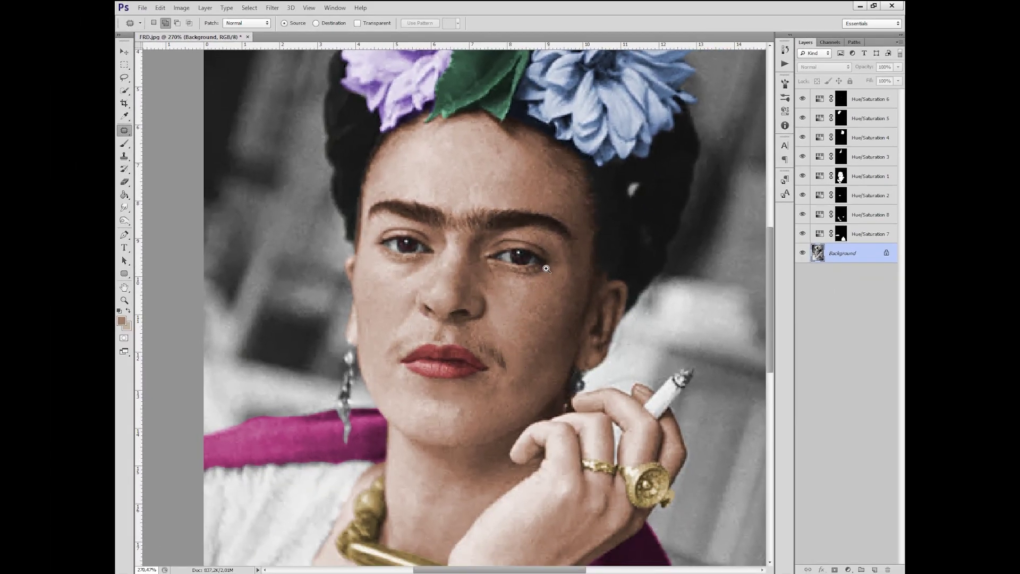
# Step: Patch the hair above the upper lip with clean cheek skin
pyautogui.moveTo(492, 377)
pyautogui.mouseDown()
pyautogui.moveTo(559, 367)
pyautogui.moveTo(483, 308)
pyautogui.moveTo(538, 368)
pyautogui.mouseUp()
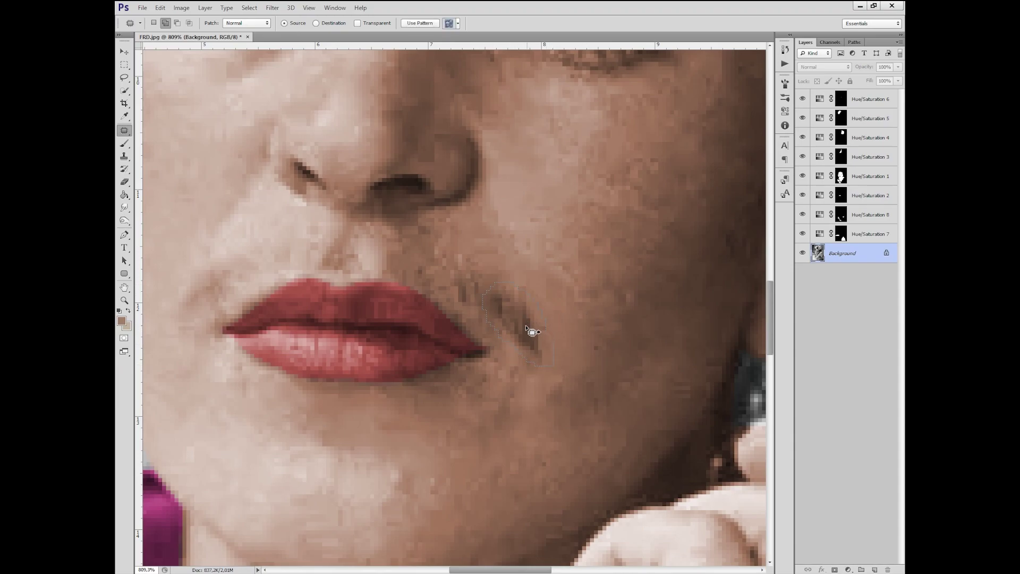
pyautogui.moveTo(527, 325); pyautogui.dragTo(594, 287)
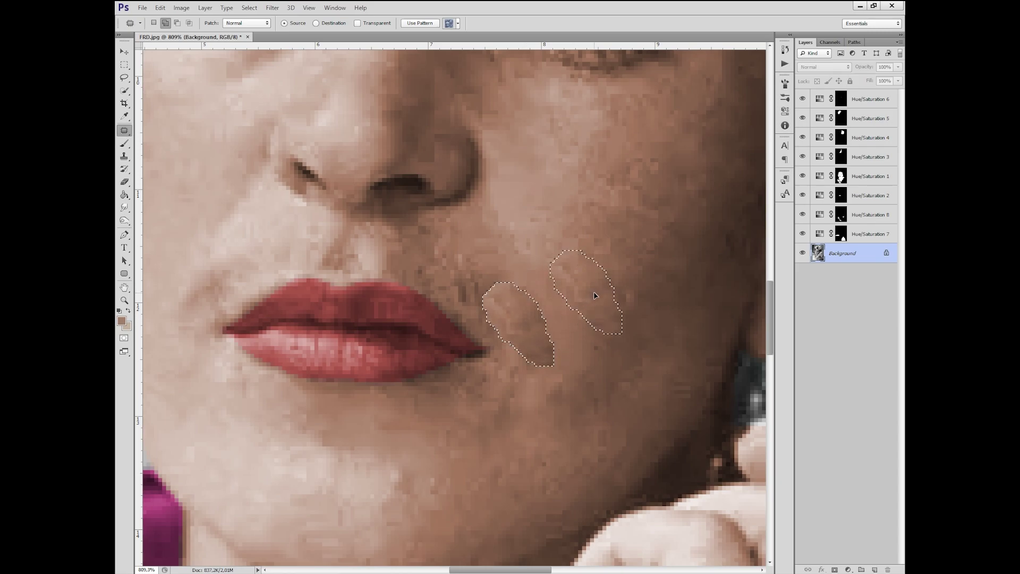
pyautogui.hotkey('ctrl', 'd')
pyautogui.scroll(-2, 588, 280)
pyautogui.scroll(-1, 588, 280)
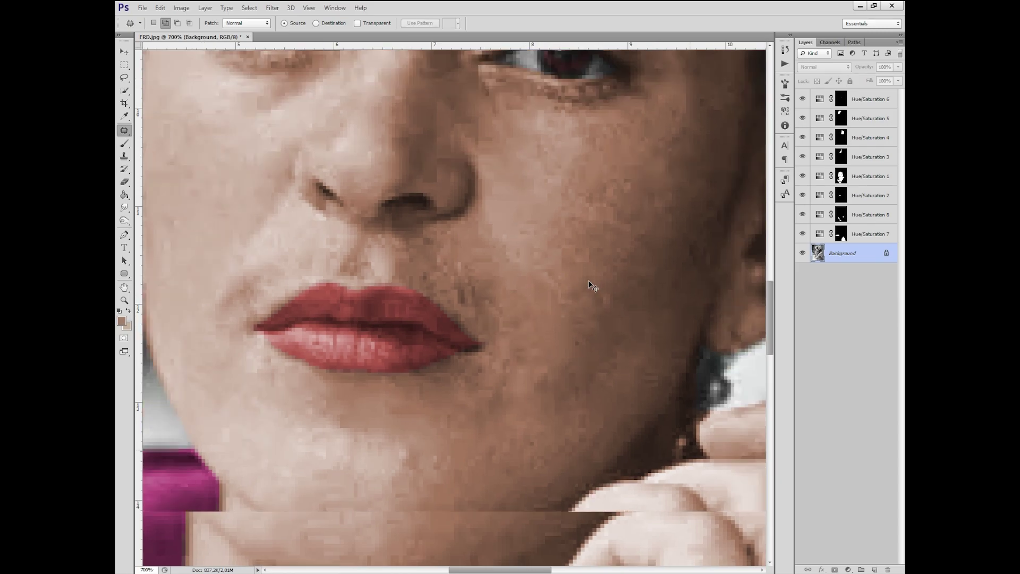
pyautogui.scroll(-2, 588, 280)
pyautogui.scroll(-1, 588, 279)
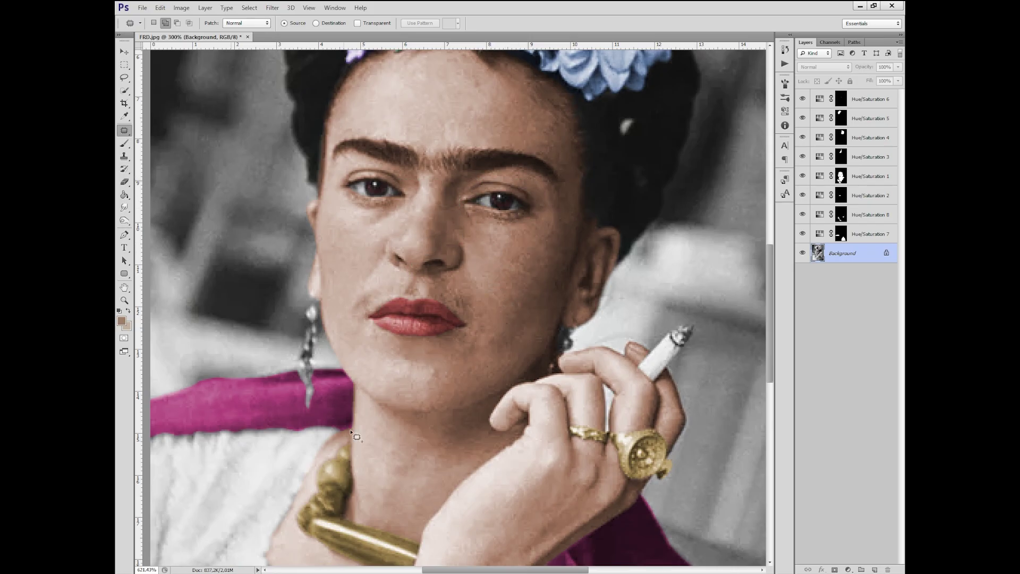
pyautogui.scroll(2, 510, 287)
# Step: Patch the two remaining hairy spots beside the upper lip
pyautogui.moveTo(536, 319)
pyautogui.mouseDown()
pyautogui.moveTo(517, 287)
pyautogui.moveTo(518, 311)
pyautogui.moveTo(563, 311)
pyautogui.mouseUp()
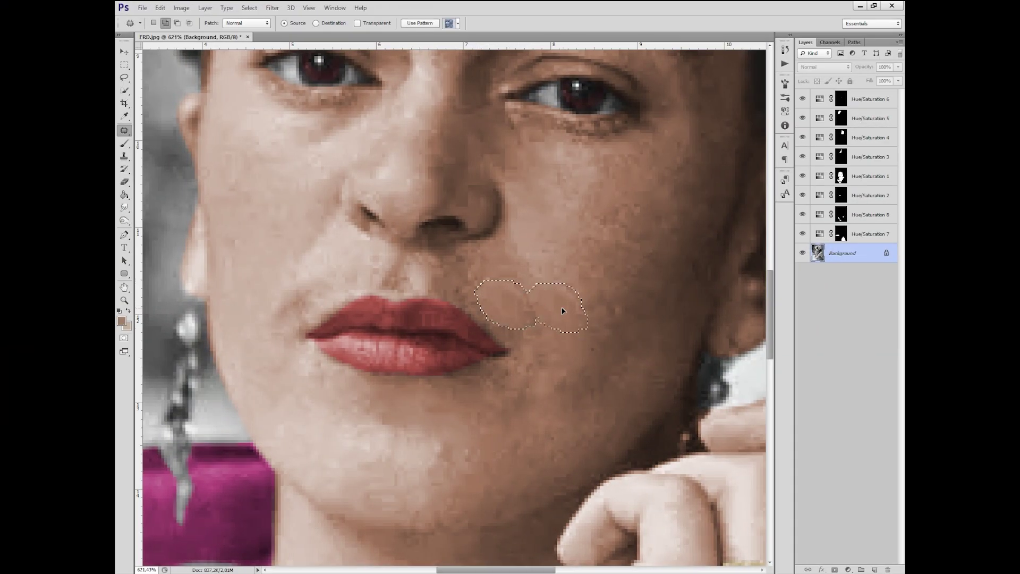
pyautogui.hotkey('ctrl', 'd')
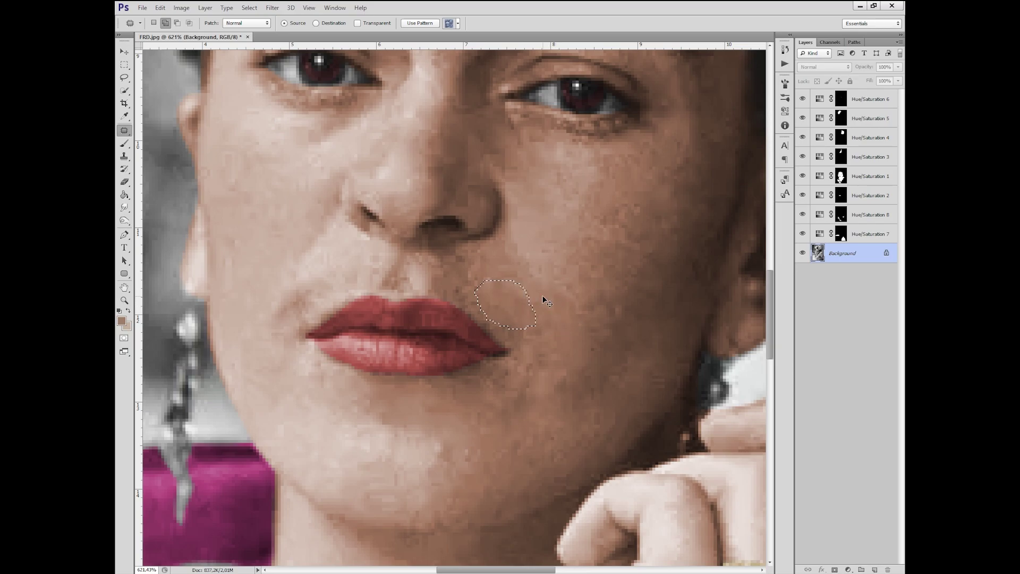
pyautogui.moveTo(535, 293); pyautogui.dragTo(553, 307)
pyautogui.hotkey('ctrl', 'd')
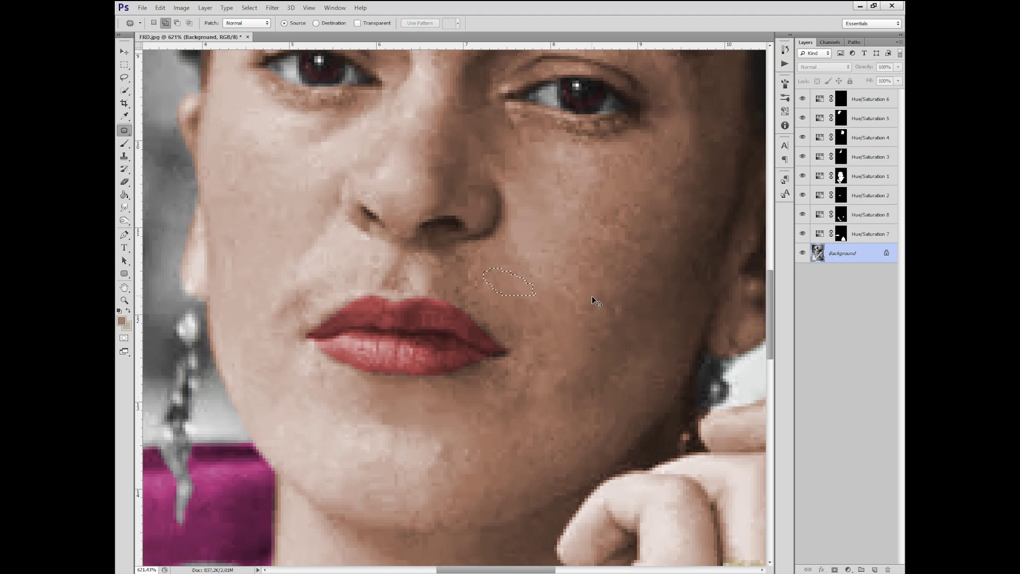
# Step: Patch the hair beside the left mouth corner and review the mouth area
pyautogui.hscroll(-5, 532, 334)
pyautogui.moveTo(431, 356)
pyautogui.mouseDown()
pyautogui.moveTo(438, 344)
pyautogui.moveTo(424, 337)
pyautogui.mouseUp()
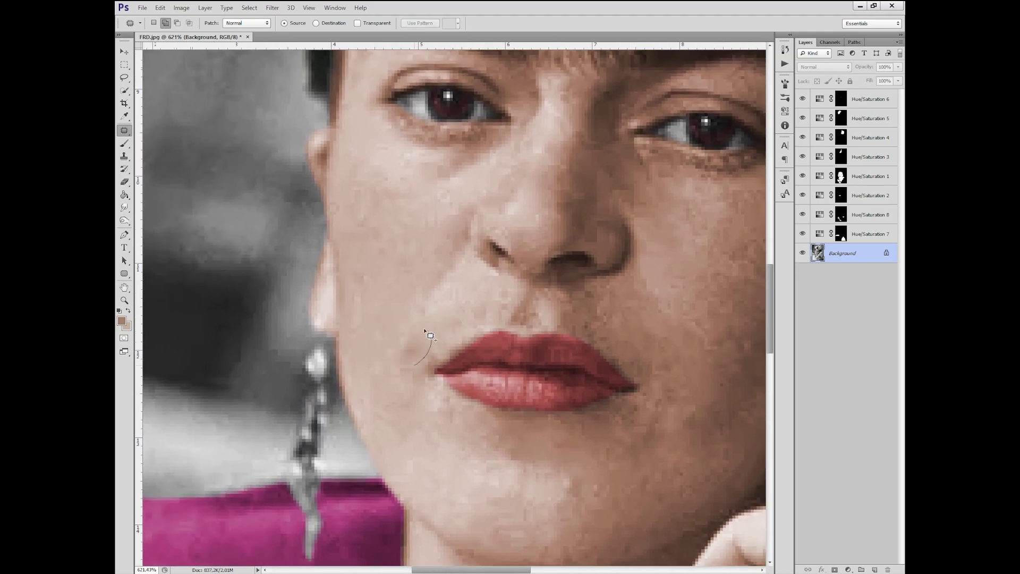
pyautogui.scroll(-3, 433, 347)
pyautogui.hotkey('ctrl', 'd')
pyautogui.hscroll(5, 630, 361)
pyautogui.scroll(1, 630, 361)
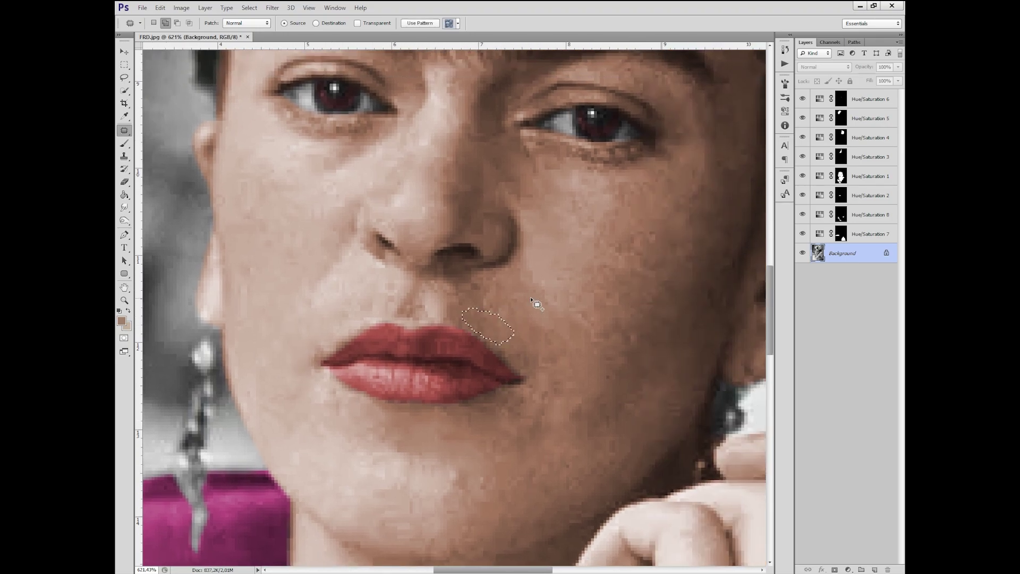
pyautogui.scroll(-2, 659, 493)
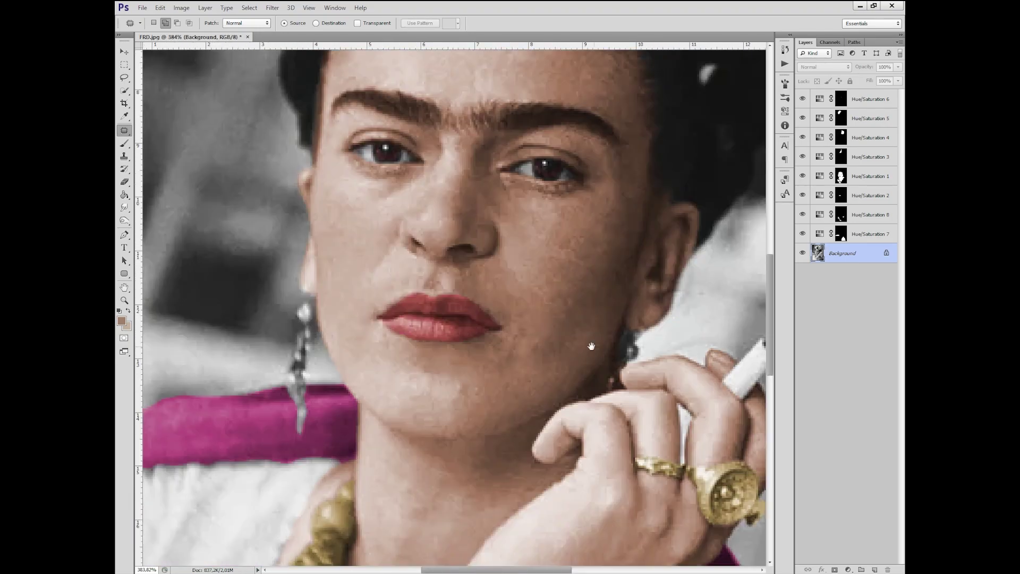
pyautogui.scroll(3, 626, 342)
pyautogui.scroll(-3, 565, 337)
pyautogui.moveTo(524, 248); pyautogui.dragTo(517, 391)
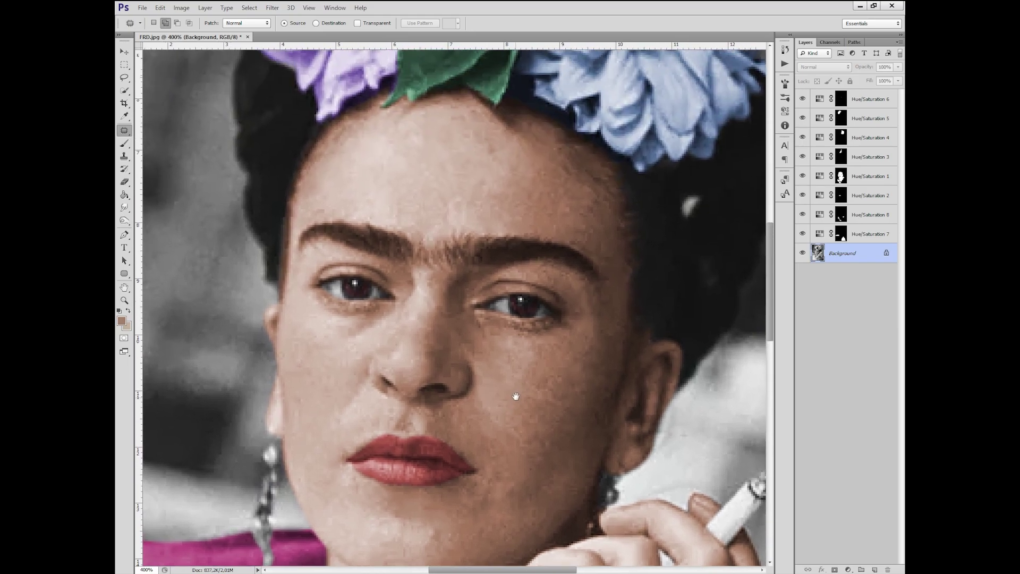
pyautogui.scroll(3, 390, 424)
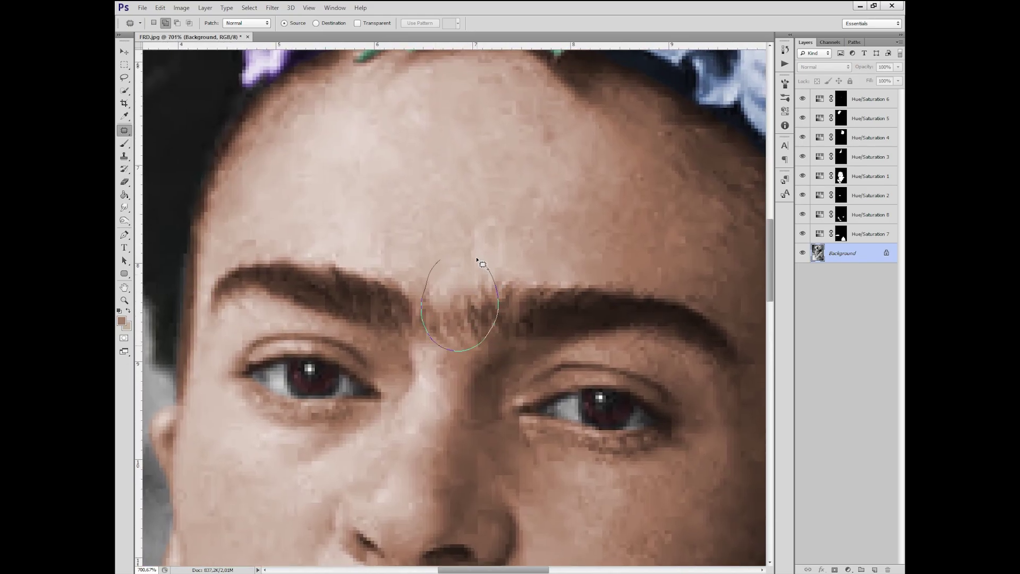
pyautogui.moveTo(477, 259); pyautogui.dragTo(483, 266)
pyautogui.moveTo(490, 312); pyautogui.dragTo(452, 192)
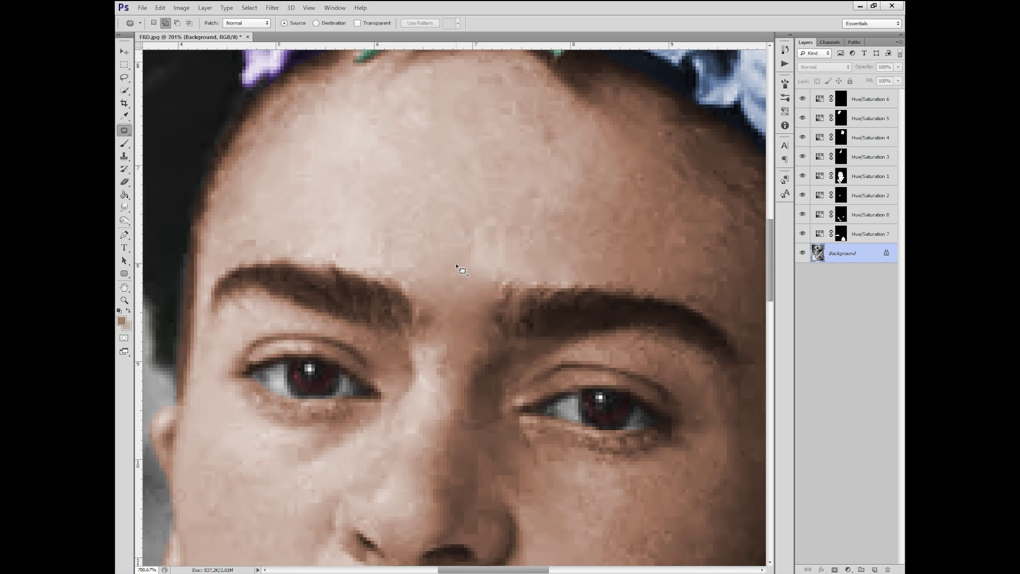
pyautogui.hotkey('ctrl', 'z')
pyautogui.hotkey('ctrl', 'd')
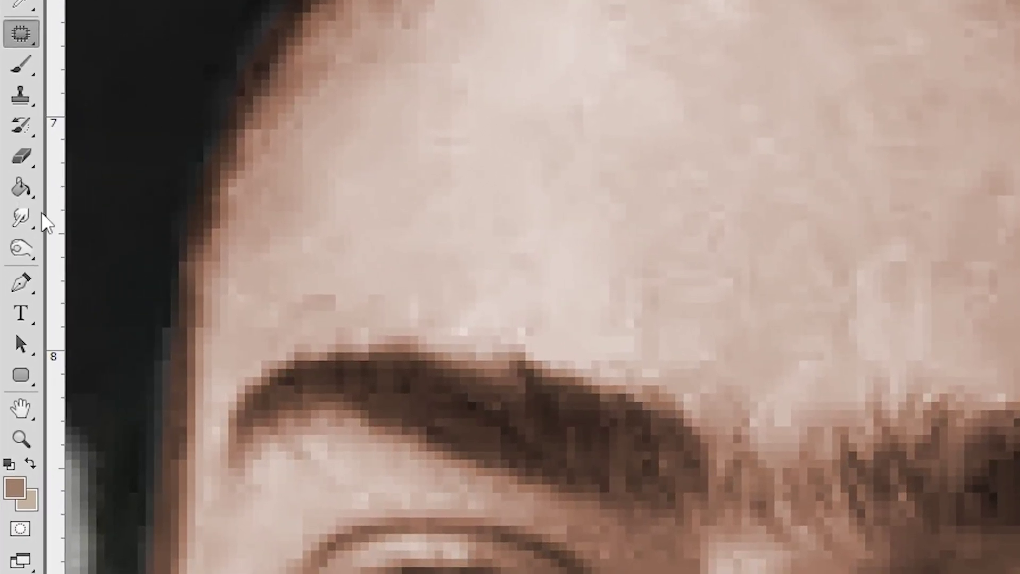
# Step: Select the Smudge tool with a 16 px brush
pyautogui.click(23, 219)
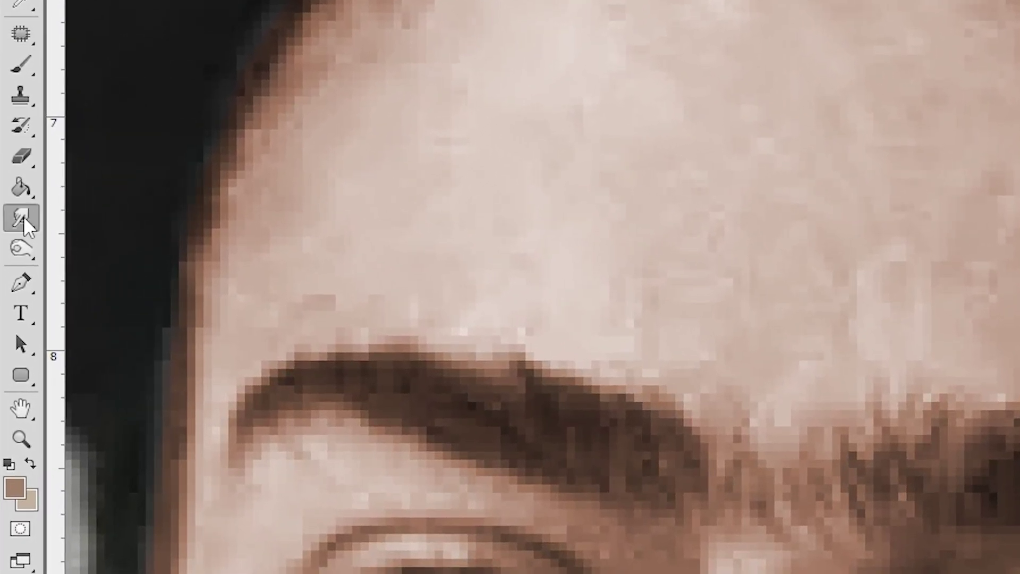
pyautogui.click(30, 218)
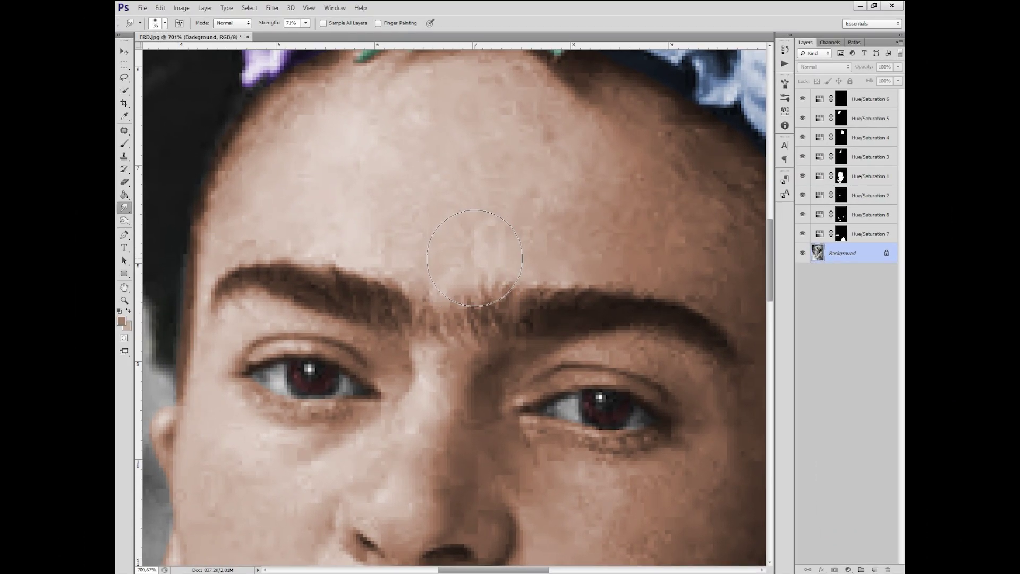
pyautogui.rightClick(473, 243)
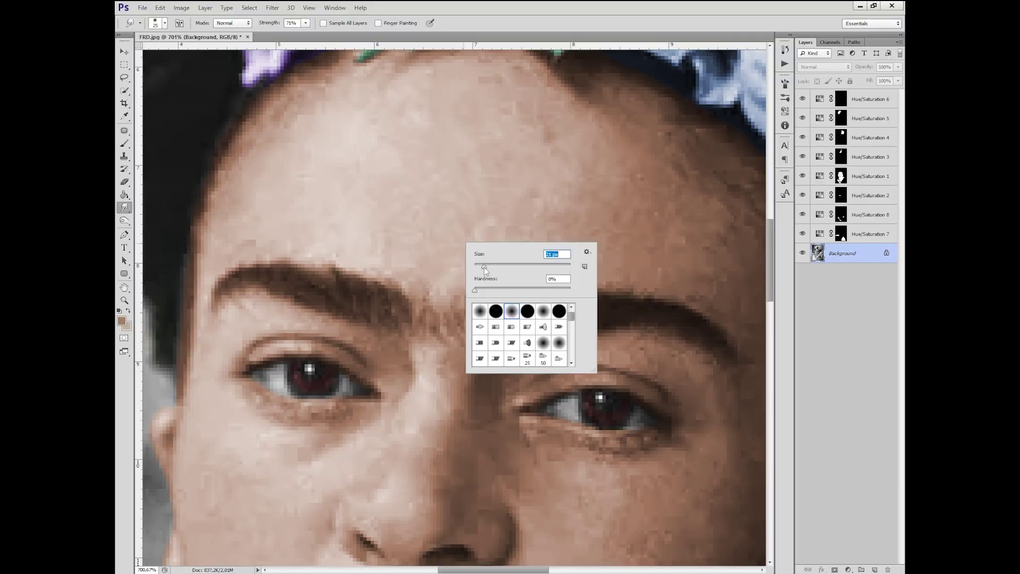
pyautogui.moveTo(483, 267); pyautogui.dragTo(481, 266)
pyautogui.press('Return')
# Step: Smudge and lighten the dark hairs in the gap between the eyebrows
pyautogui.moveTo(438, 345)
pyautogui.mouseDown()
pyautogui.moveTo(436, 325)
pyautogui.moveTo(486, 321)
pyautogui.mouseUp()
pyautogui.moveTo(487, 282); pyautogui.dragTo(506, 298)
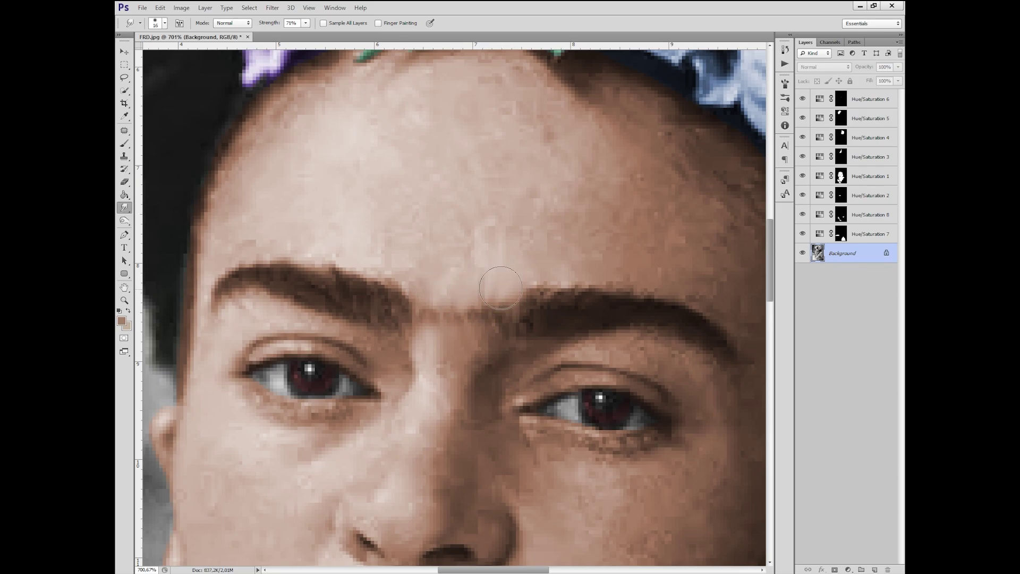
pyautogui.moveTo(497, 290); pyautogui.dragTo(482, 306)
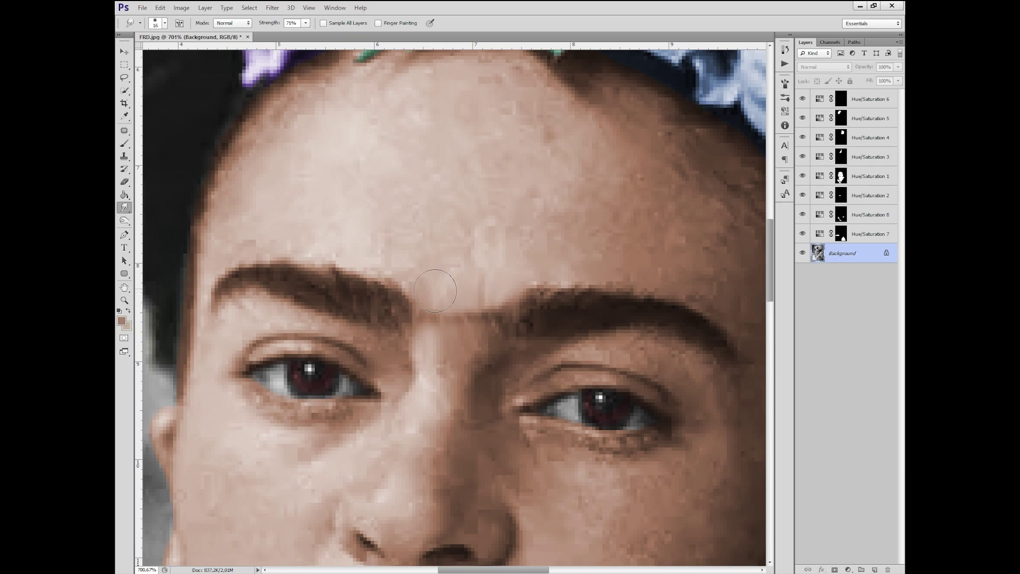
pyautogui.moveTo(518, 375); pyautogui.dragTo(464, 361)
pyautogui.moveTo(574, 337)
pyautogui.mouseDown()
pyautogui.moveTo(512, 319)
pyautogui.moveTo(555, 311)
pyautogui.moveTo(539, 311)
pyautogui.moveTo(592, 287)
pyautogui.moveTo(561, 259)
pyautogui.moveTo(619, 305)
pyautogui.moveTo(583, 319)
pyautogui.moveTo(619, 307)
pyautogui.moveTo(619, 322)
pyautogui.moveTo(576, 277)
pyautogui.mouseUp()
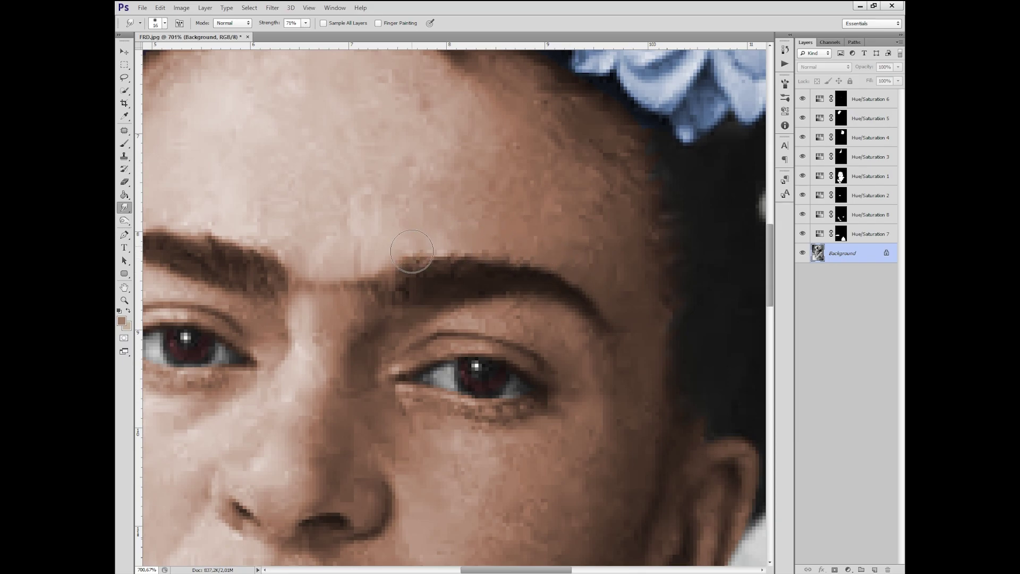
# Step: Blend the left eyebrow's tail into the surrounding skin
pyautogui.scroll(2, 498, 298)
pyautogui.hscroll(-5, 492, 294)
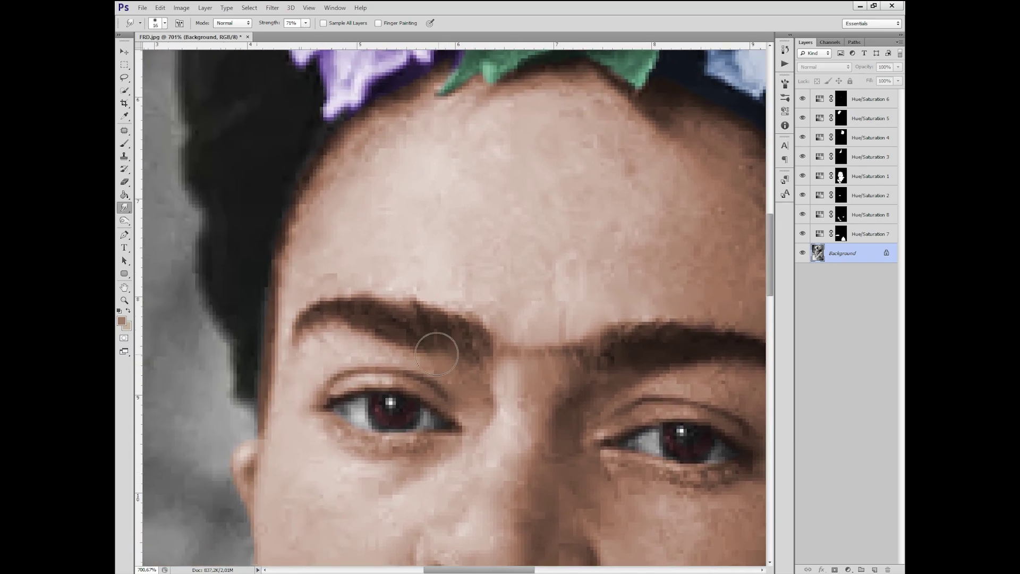
pyautogui.moveTo(400, 337)
pyautogui.mouseDown()
pyautogui.moveTo(311, 313)
pyautogui.moveTo(297, 321)
pyautogui.moveTo(303, 346)
pyautogui.mouseUp()
pyautogui.scroll(-4, 340, 280)
pyautogui.scroll(-2, 655, 467)
pyautogui.hscroll(3, 656, 467)
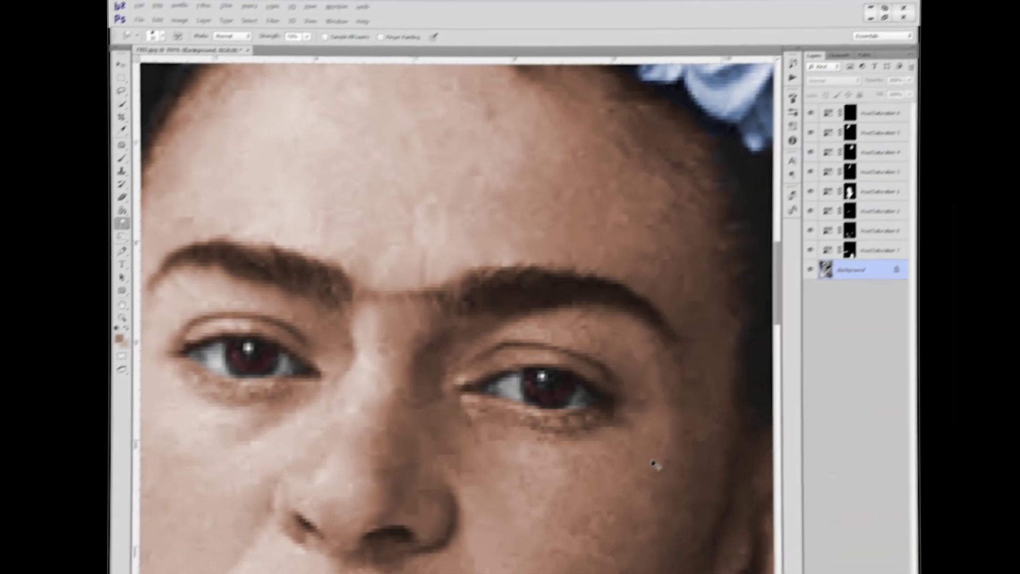
pyautogui.scroll(-2, 673, 563)
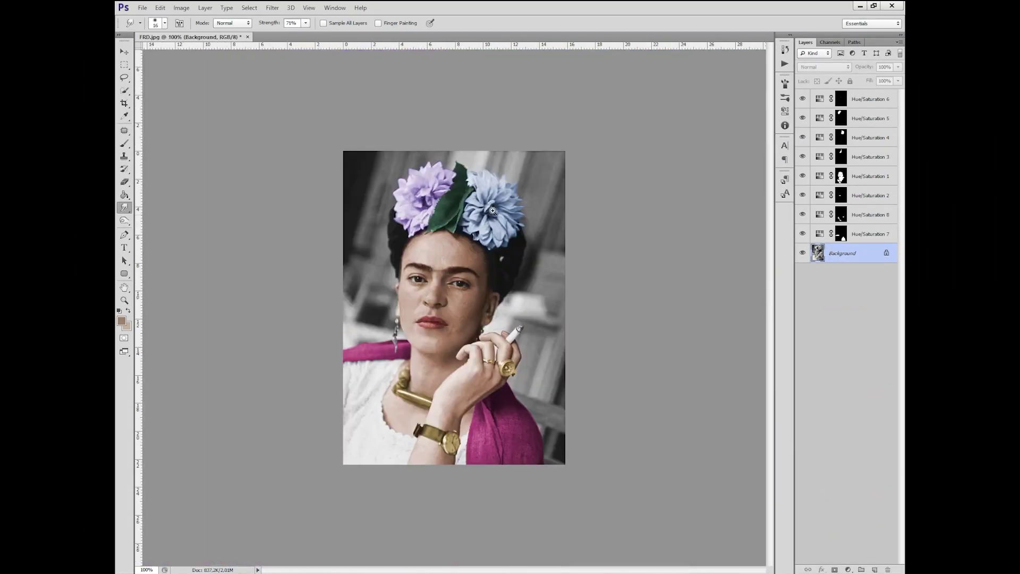
# Step: Smudge the stray brow hair along the eyebrow gap, then zoom out to check
pyautogui.scroll(2, 386, 382)
pyautogui.scroll(2, 454, 167)
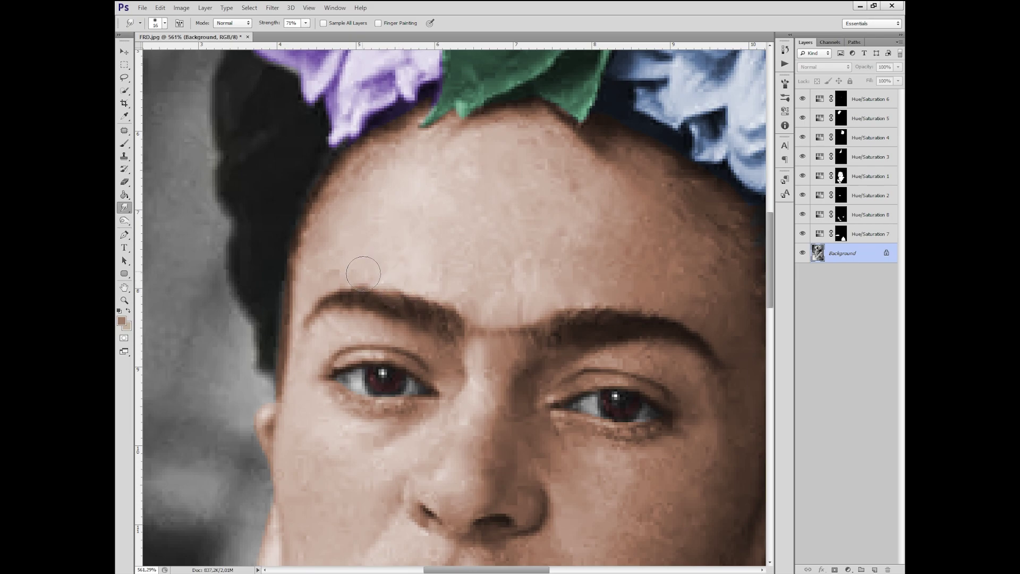
pyautogui.moveTo(478, 289); pyautogui.dragTo(444, 258)
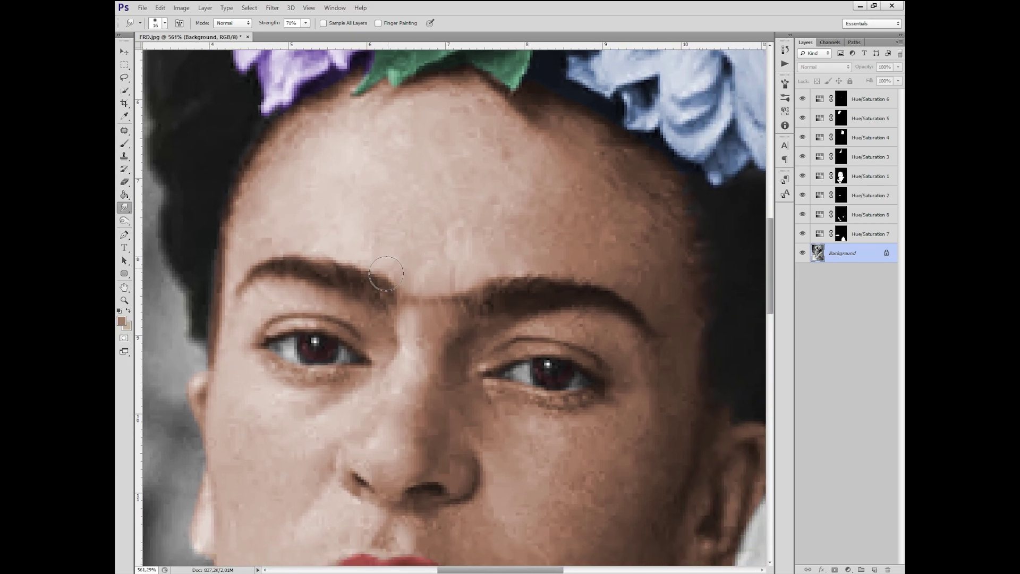
pyautogui.moveTo(387, 273); pyautogui.dragTo(468, 287)
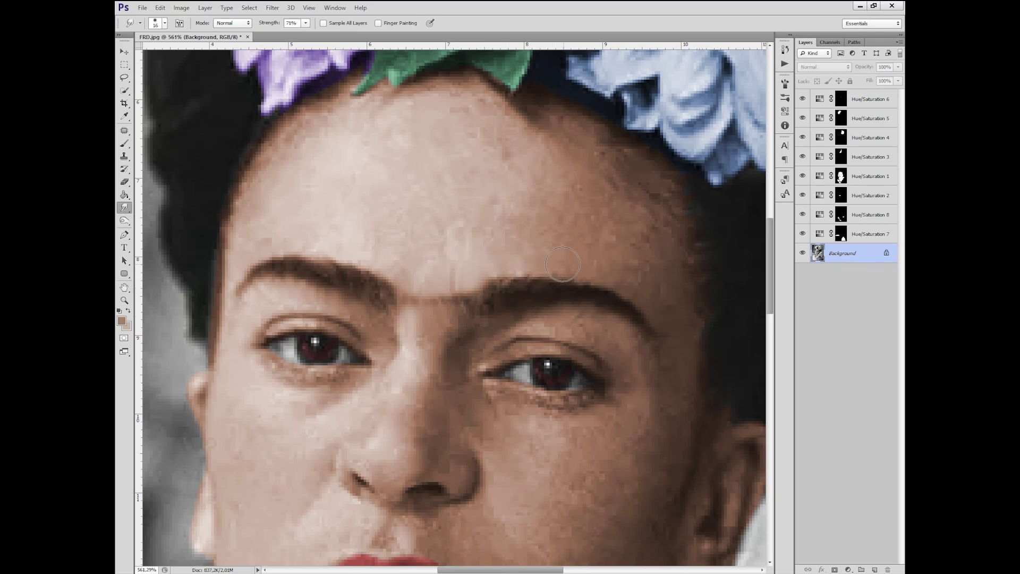
pyautogui.hotkey('ctrl', '-')
pyautogui.hotkey('ctrl', '-')
pyautogui.hotkey('ctrl', '-')
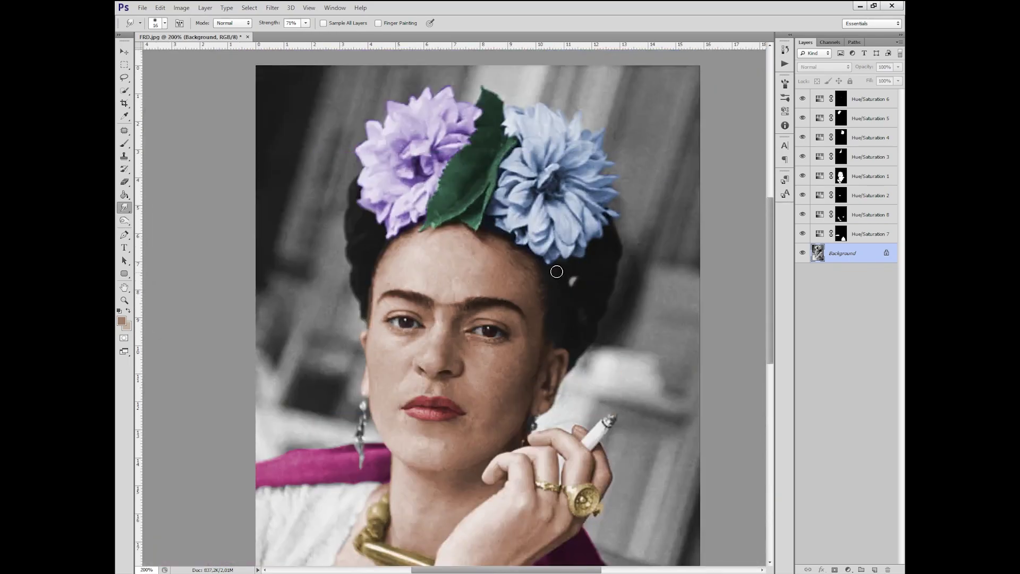
pyautogui.scroll(5, 477, 282)
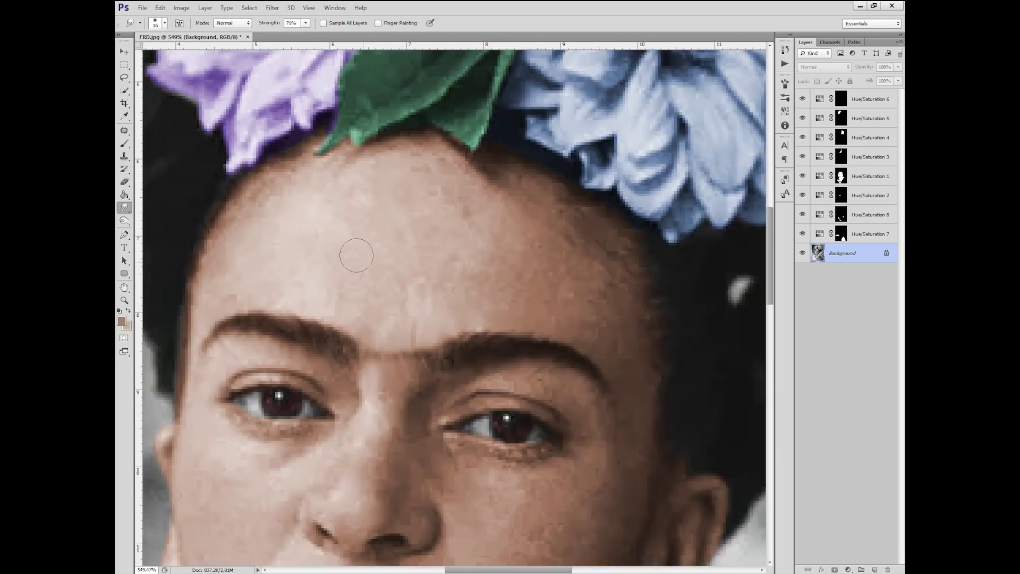
# Step: Patch two hairy spots between the brows with clean forehead skin using the Patch tool
pyautogui.press('j')
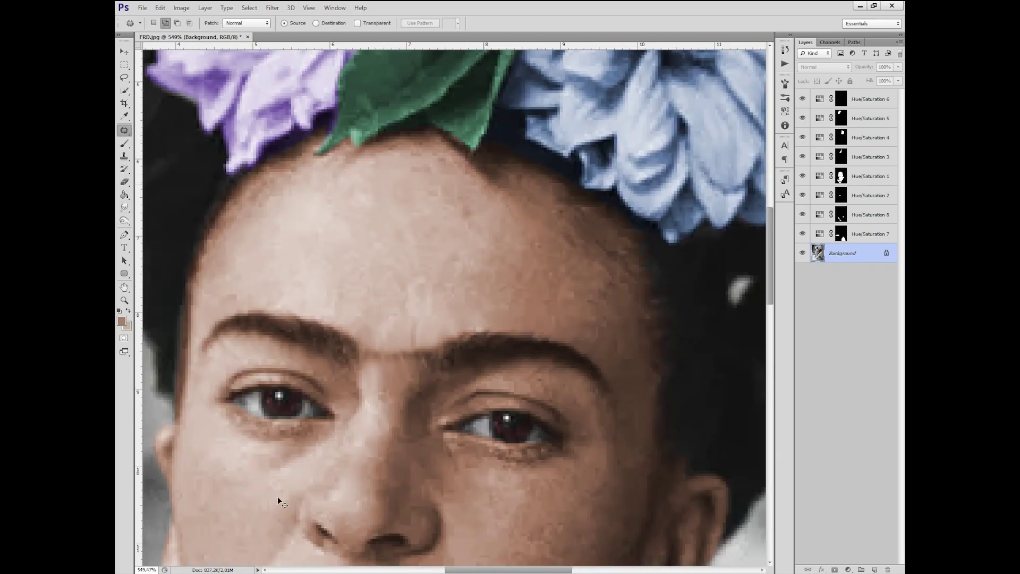
pyautogui.scroll(3, 304, 348)
pyautogui.moveTo(428, 350)
pyautogui.mouseDown()
pyautogui.moveTo(421, 361)
pyautogui.moveTo(474, 292)
pyautogui.mouseUp()
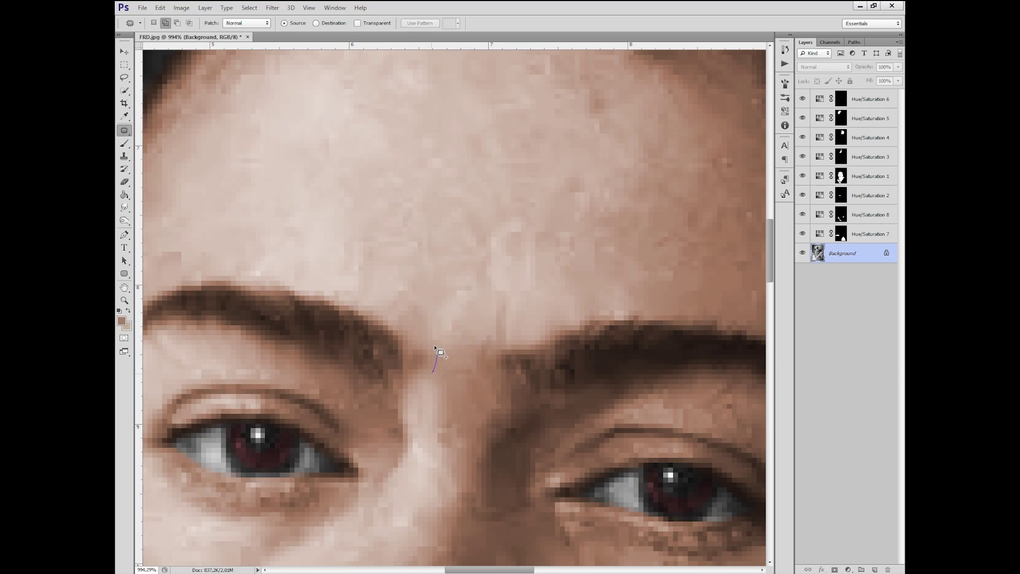
pyautogui.moveTo(422, 361); pyautogui.dragTo(450, 319)
pyautogui.hotkey('ctrl', 'd')
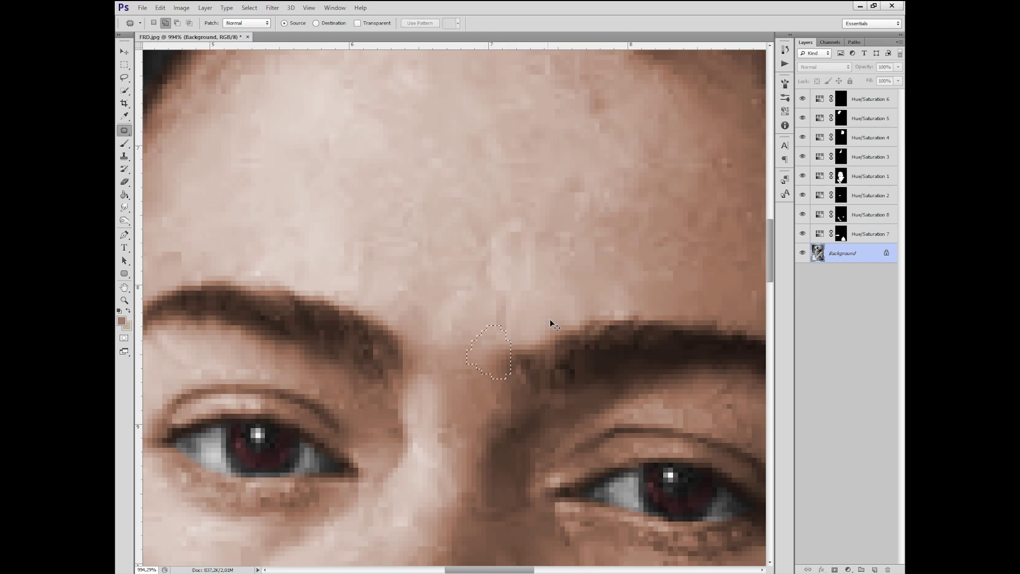
pyautogui.scroll(-2, 477, 337)
pyautogui.scroll(-3, 451, 342)
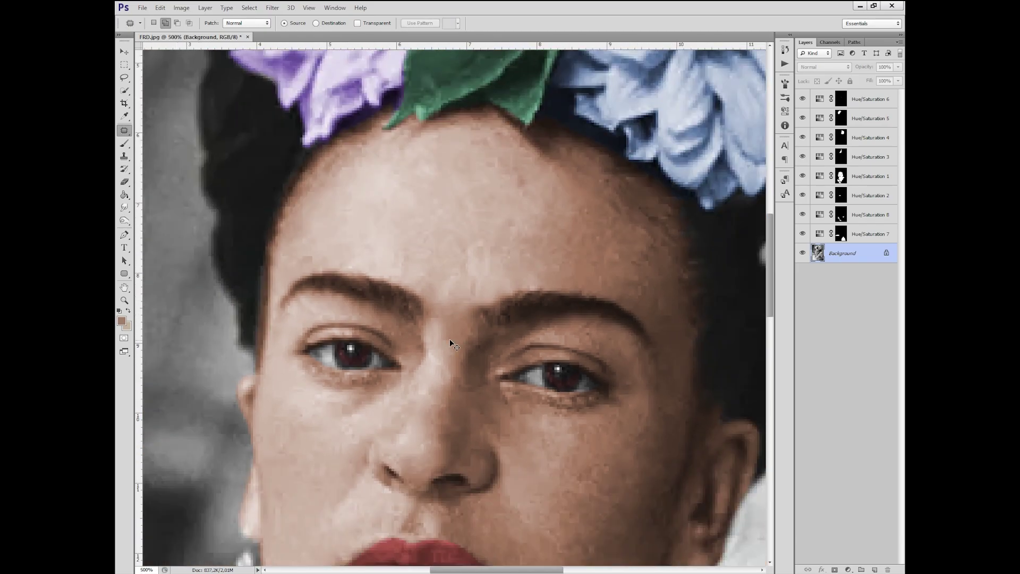